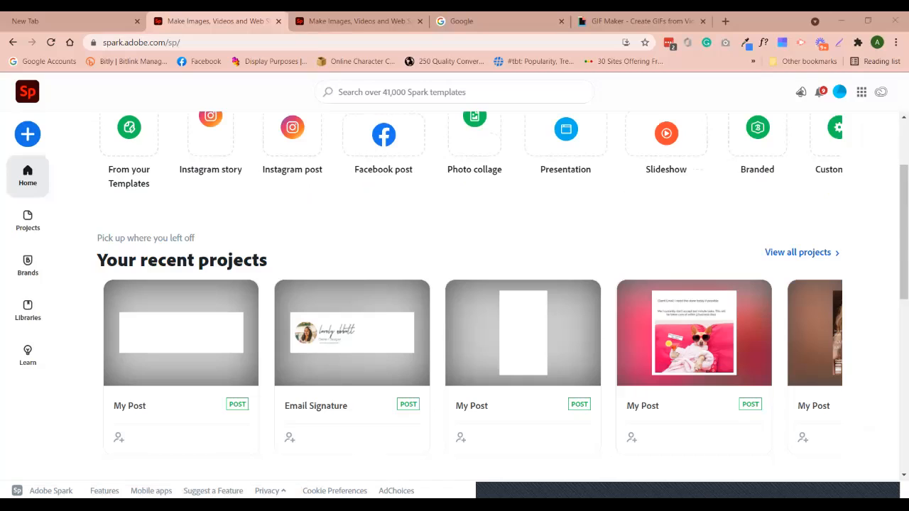
Open the + Create menu on the Spark home page to list new project types
left_click(28, 134)
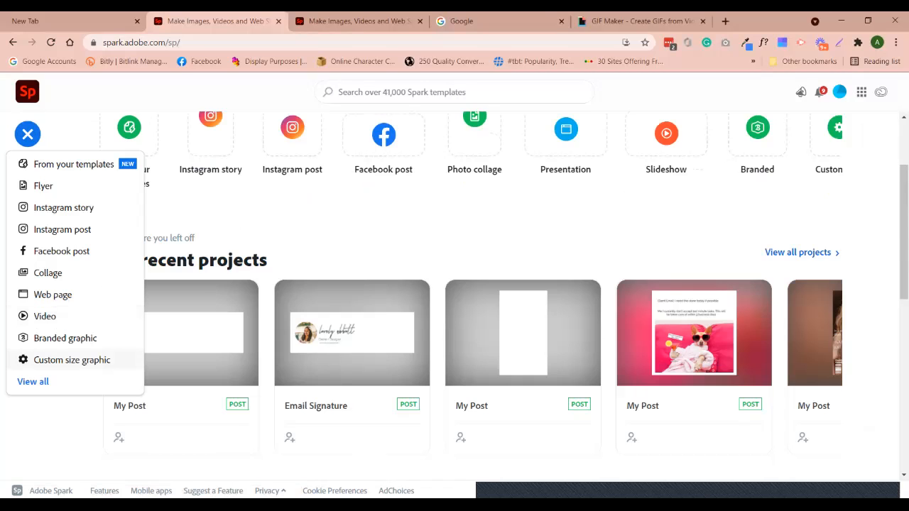
Create a custom-size graphic 600 px wide by 200 px high
left_click(71, 360)
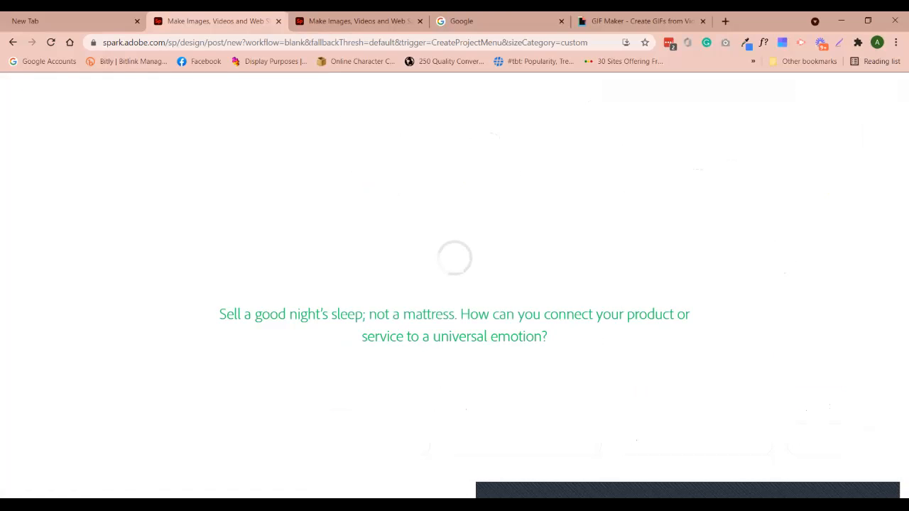
double_click(356, 317)
type("6")
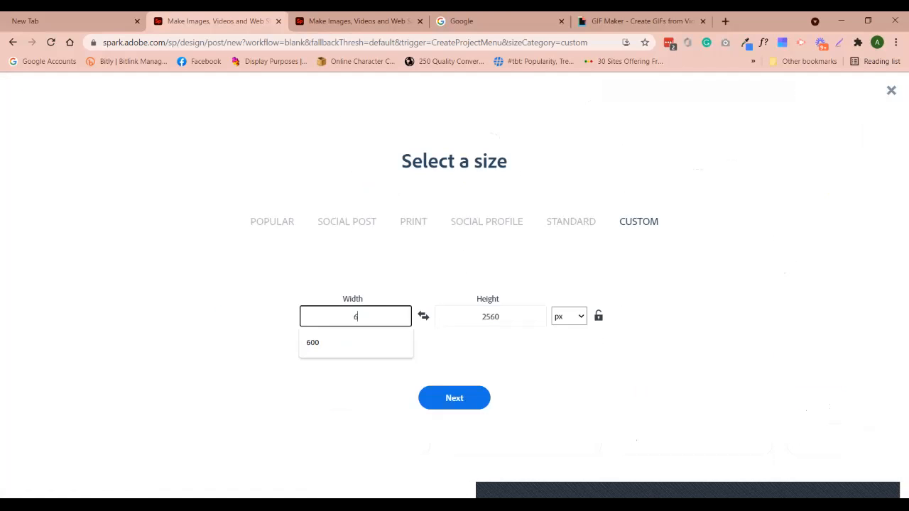
type("00")
key("Tab")
type("200")
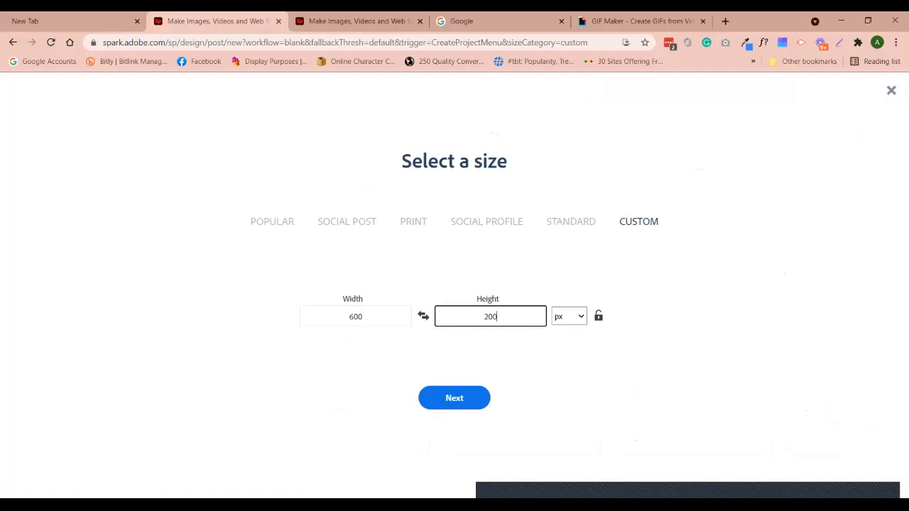
key("Return")
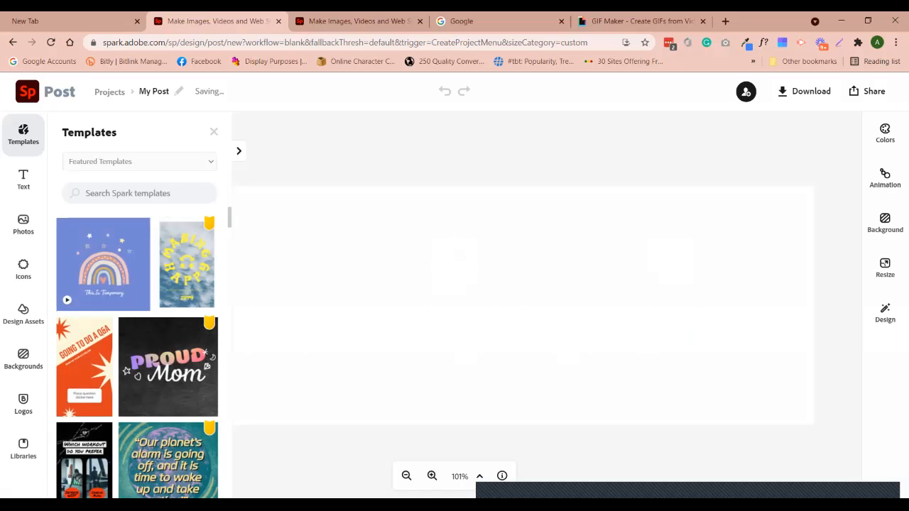
Close the template suggestions, select the blank canvas, and view the Email Signature project for reference
left_click(213, 131)
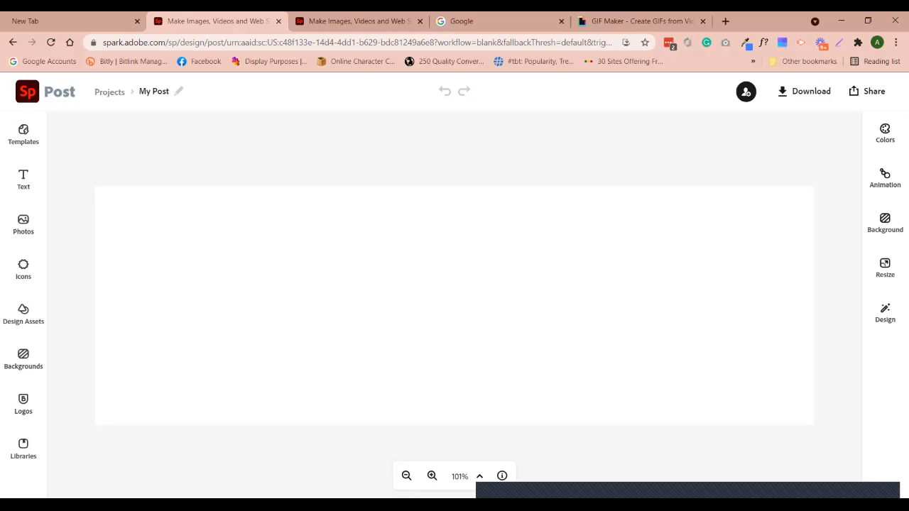
left_click(885, 223)
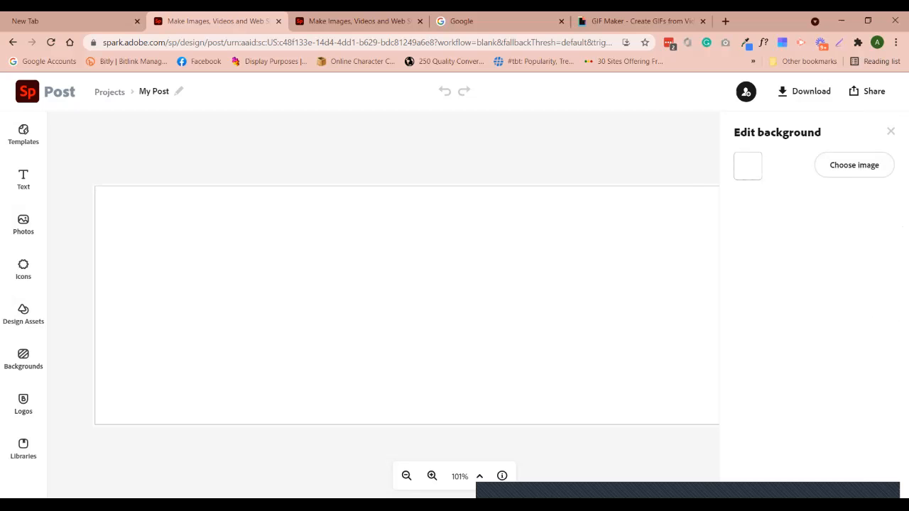
left_click(359, 22)
left_click(185, 305)
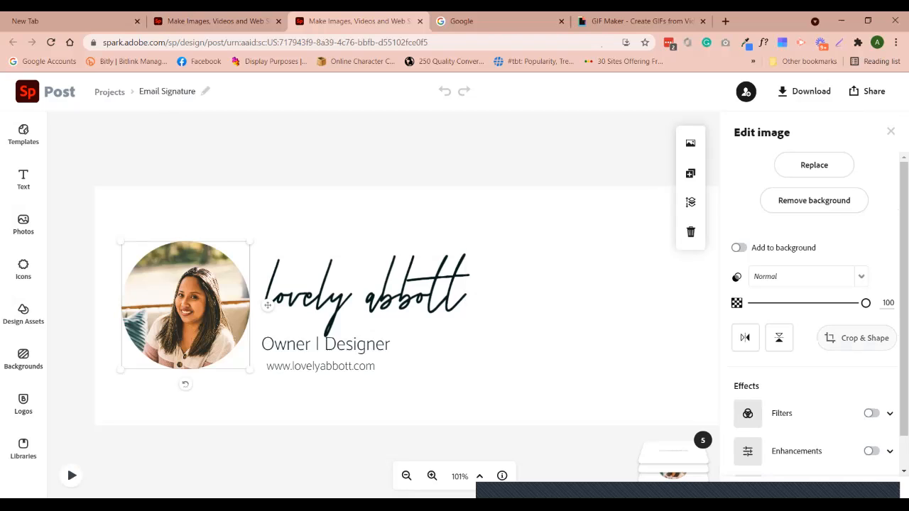
left_click(857, 338)
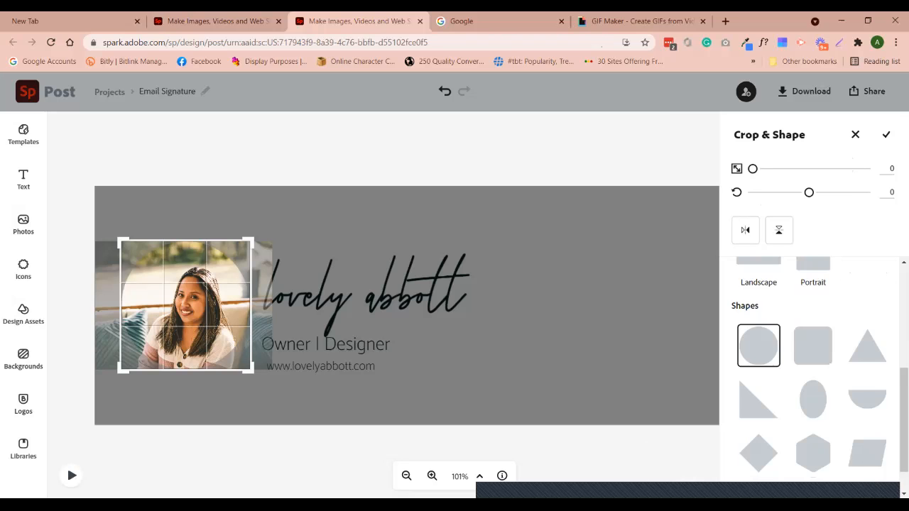
key("ctrl+shift+Tab")
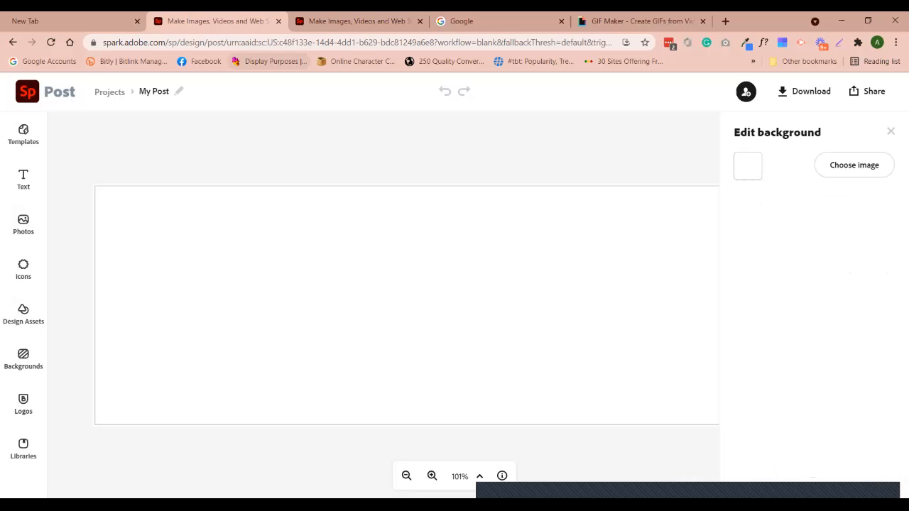
Search free photos for 'woman' and place the photo of the woman on stairs
left_click(23, 225)
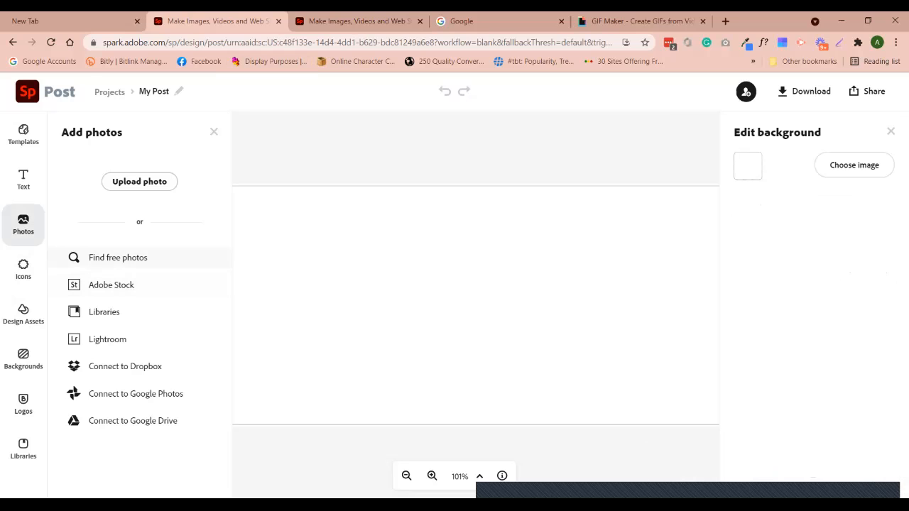
left_click(118, 257)
type("woman")
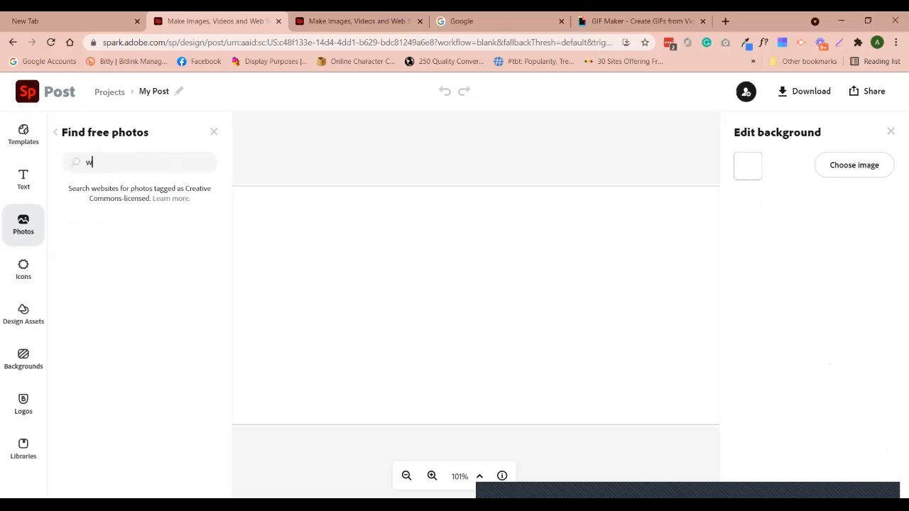
key("Return")
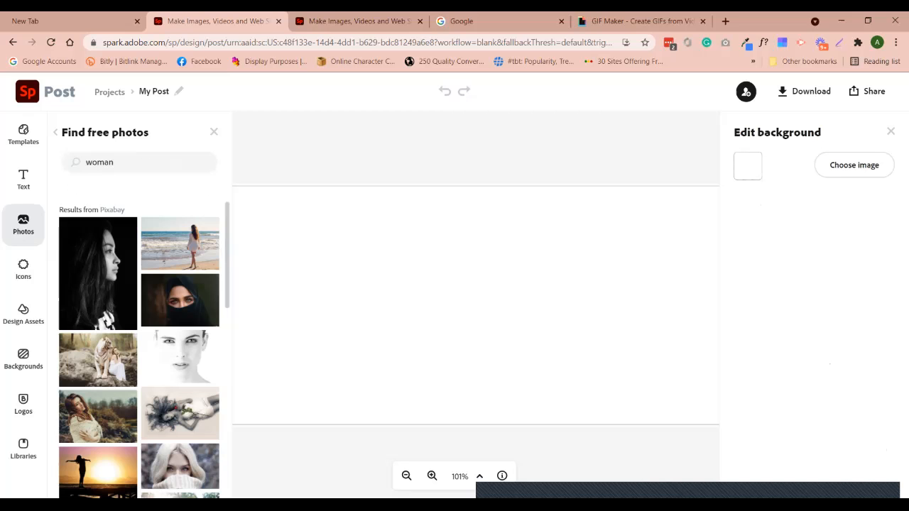
scroll(142, 461, "down", 10)
scroll(179, 341, "down", 1)
left_click(180, 282)
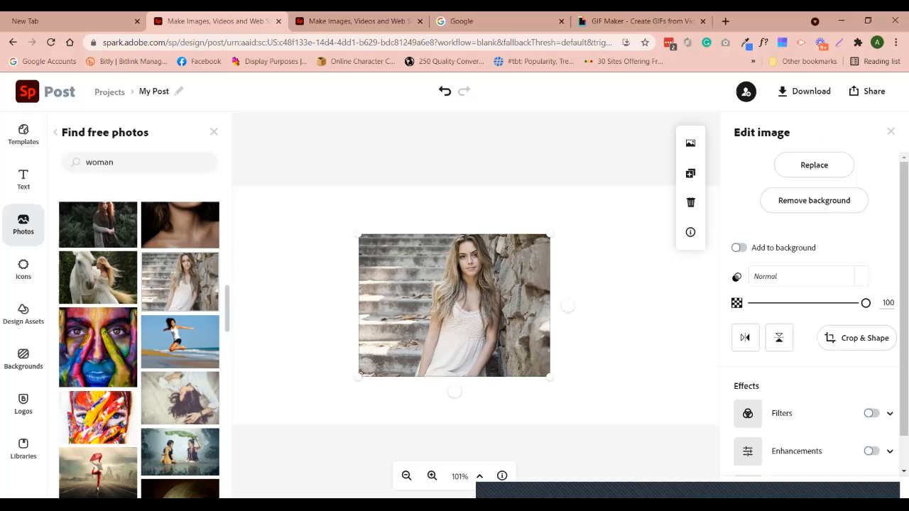
Crop the photo to a circle with the woman centred inside it
left_click(857, 339)
scroll(813, 369, "down", 1)
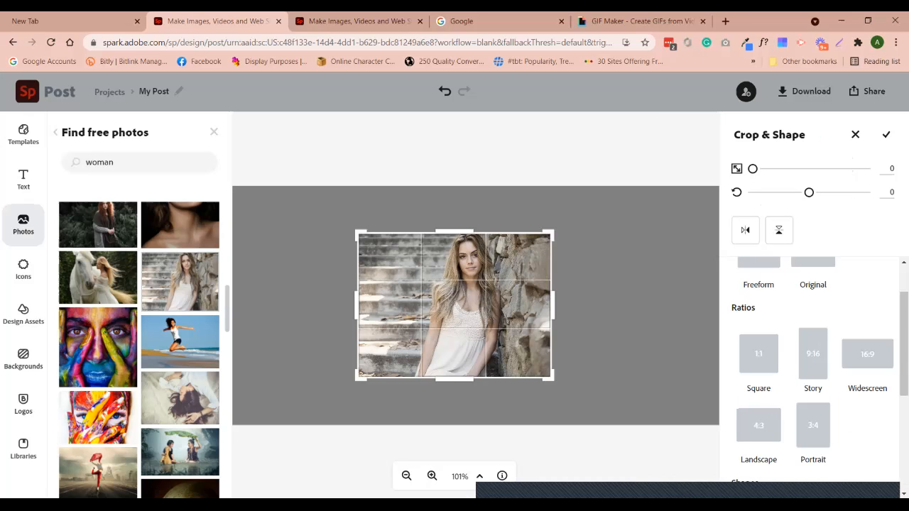
scroll(813, 369, "down", 2)
left_click(758, 405)
left_click_drag(454, 306, 432, 306)
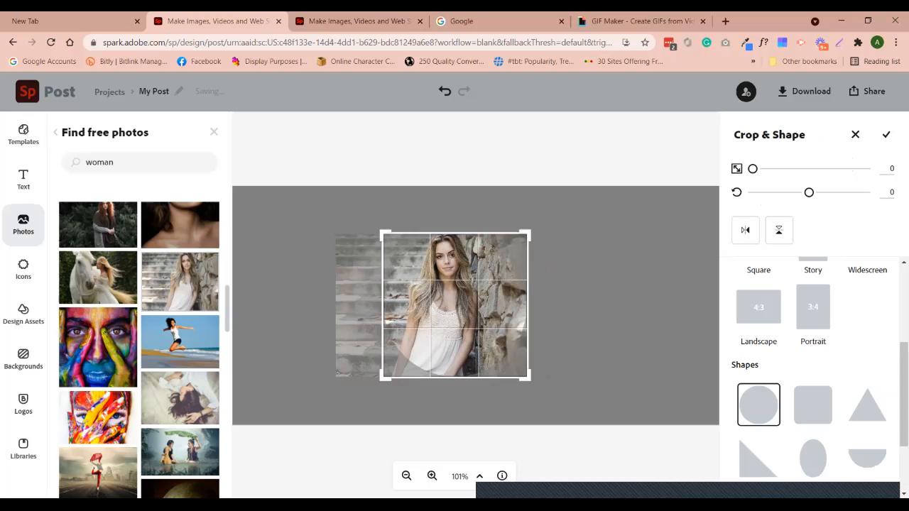
left_click(214, 132)
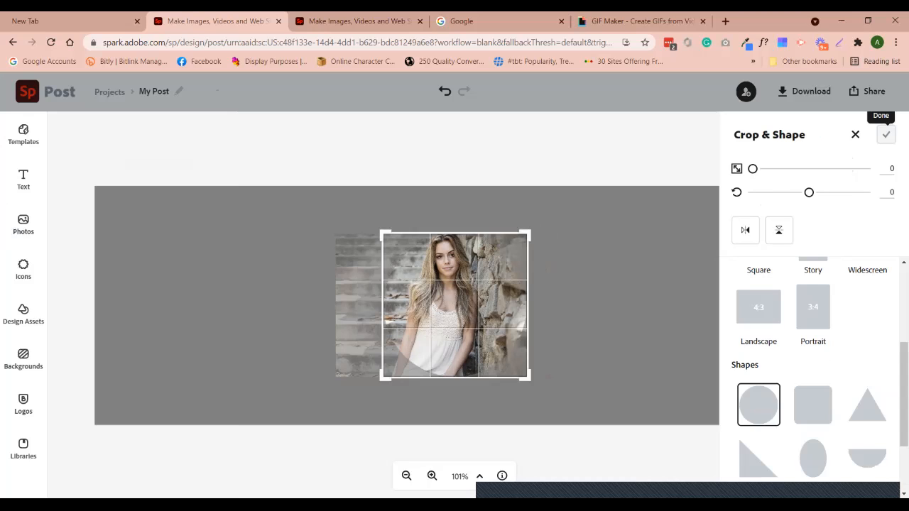
left_click(887, 134)
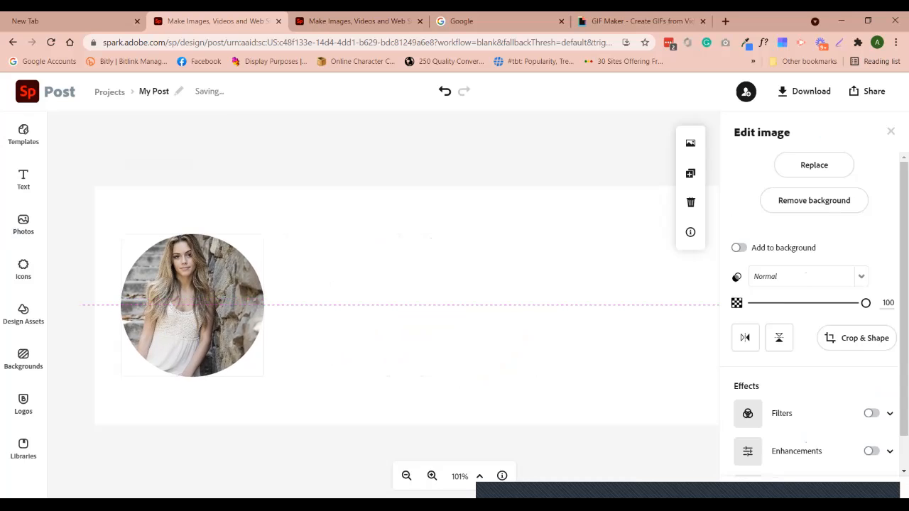
Nudge the round photo slightly left at the banner's left end
left_click(406, 312)
left_click_drag(193, 305, 190, 305)
left_click(406, 312)
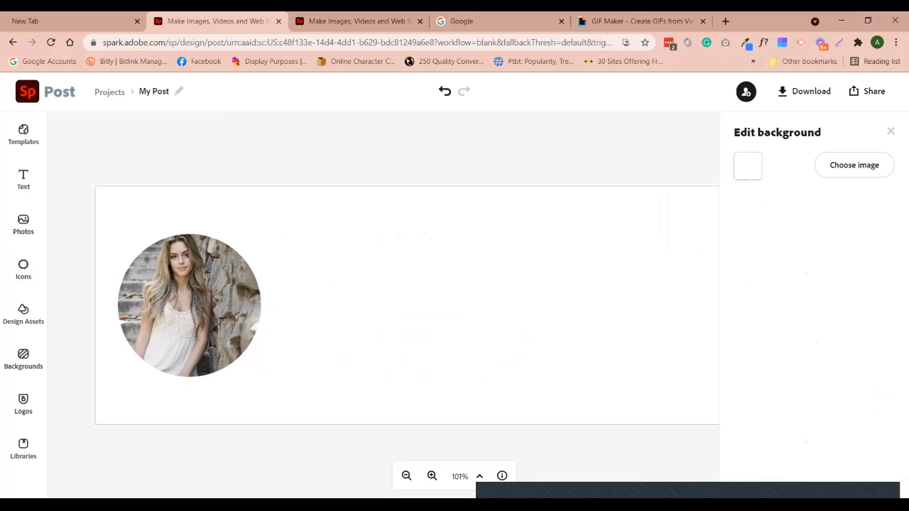
left_click(24, 179)
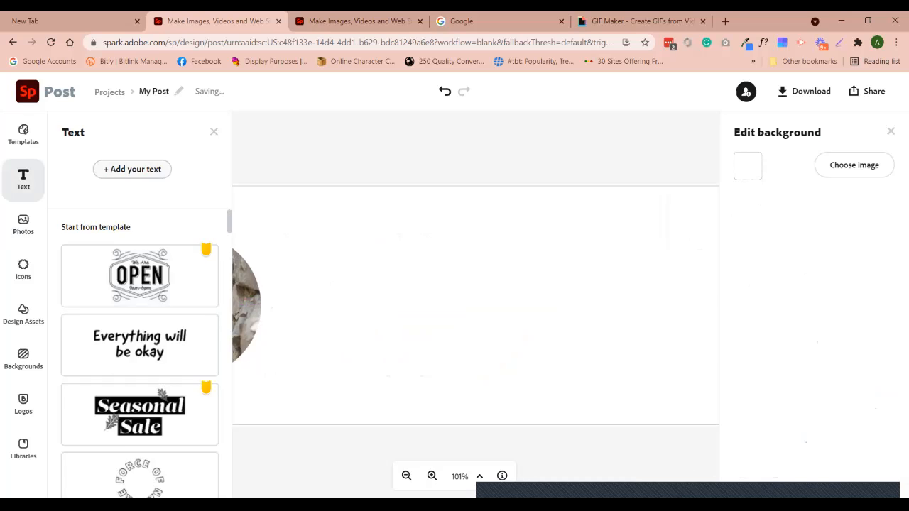
key("shift+Return")
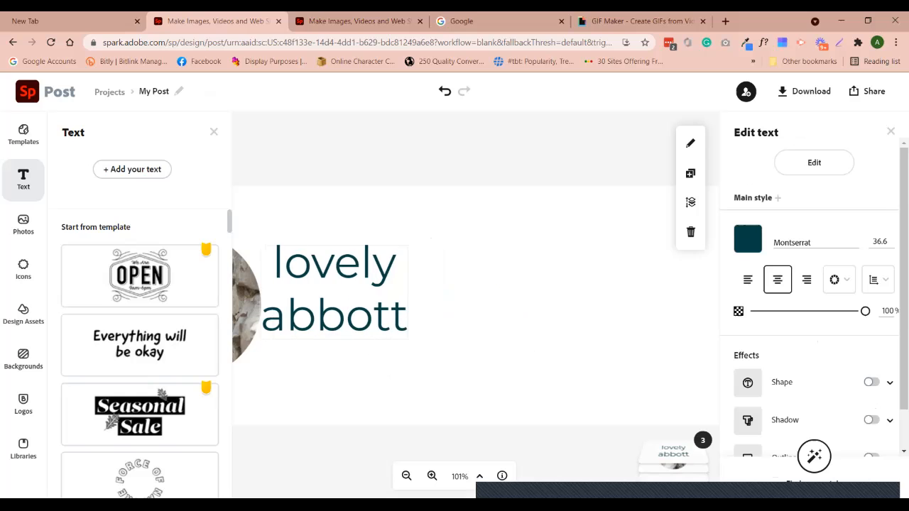
left_click_drag(425, 293, 602, 292)
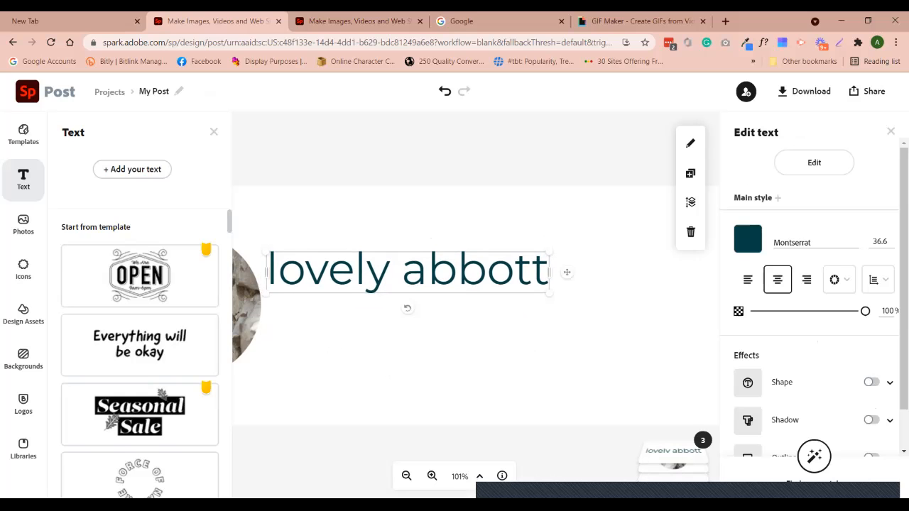
Set the name in CheGuevara Sign Regular and enlarge it to 72.4 beside the photo
left_click(802, 242)
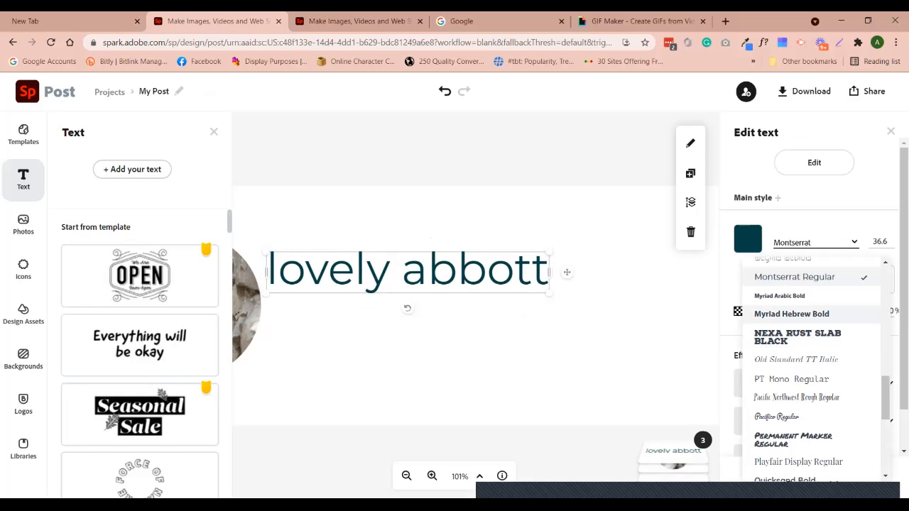
scroll(810, 355, "up", 10)
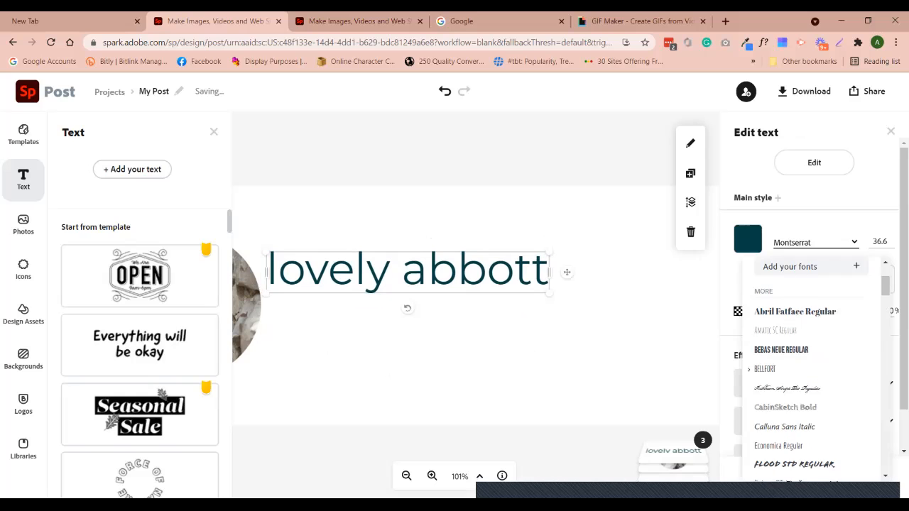
left_click(781, 356)
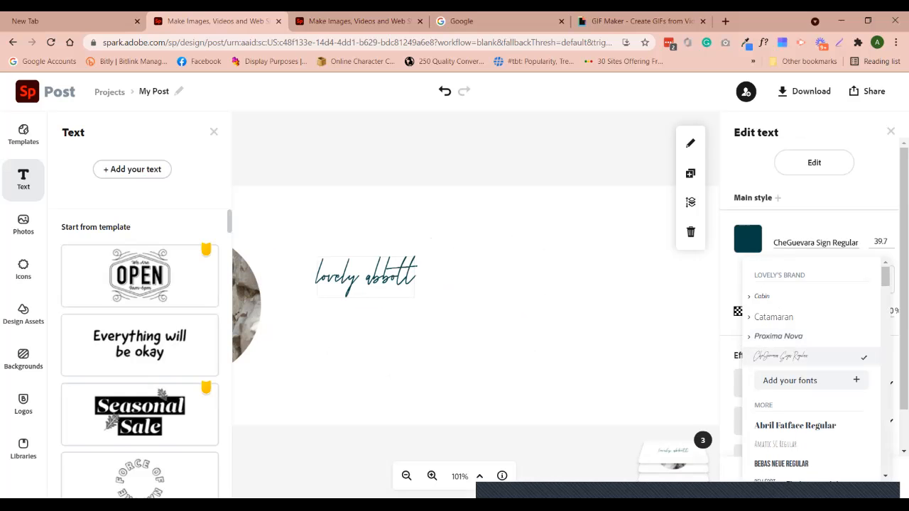
left_click_drag(336, 281, 335, 283)
left_click_drag(384, 262, 466, 234)
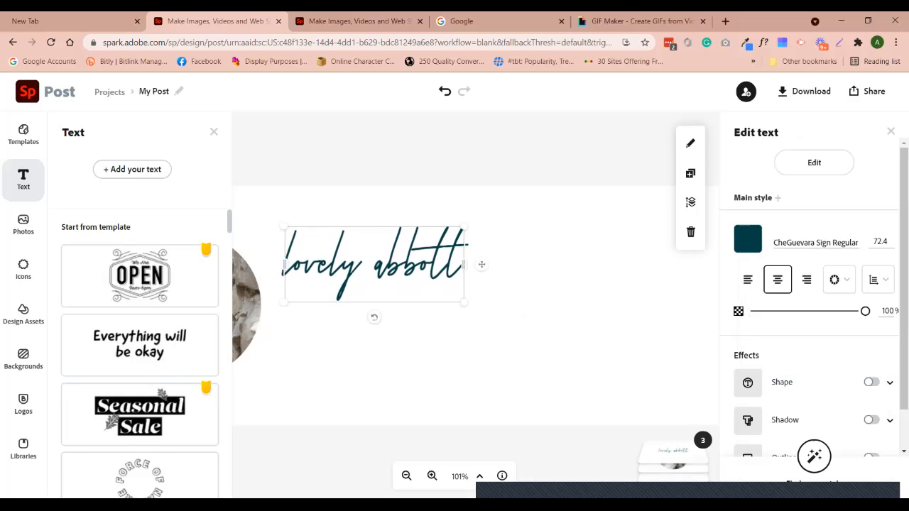
left_click(371, 325)
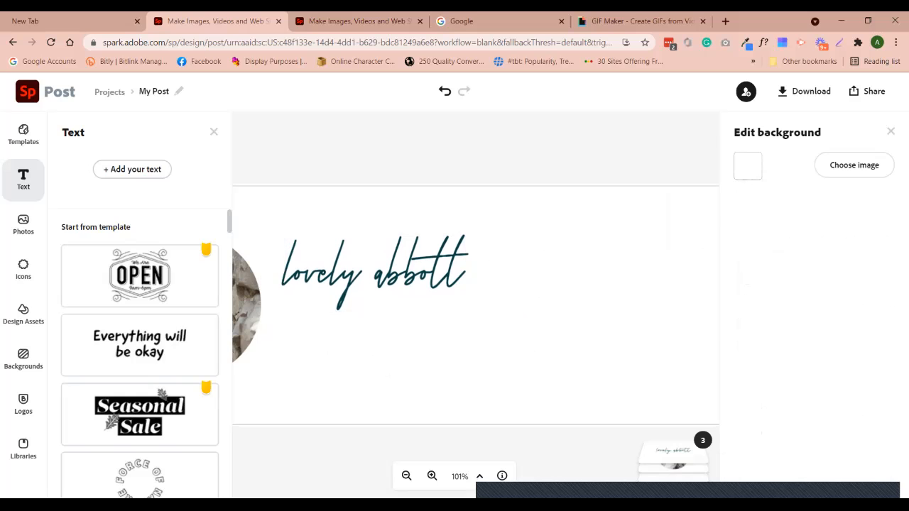
left_click(213, 132)
Add a new text line reading 'CEO | Owner'
left_click(374, 274)
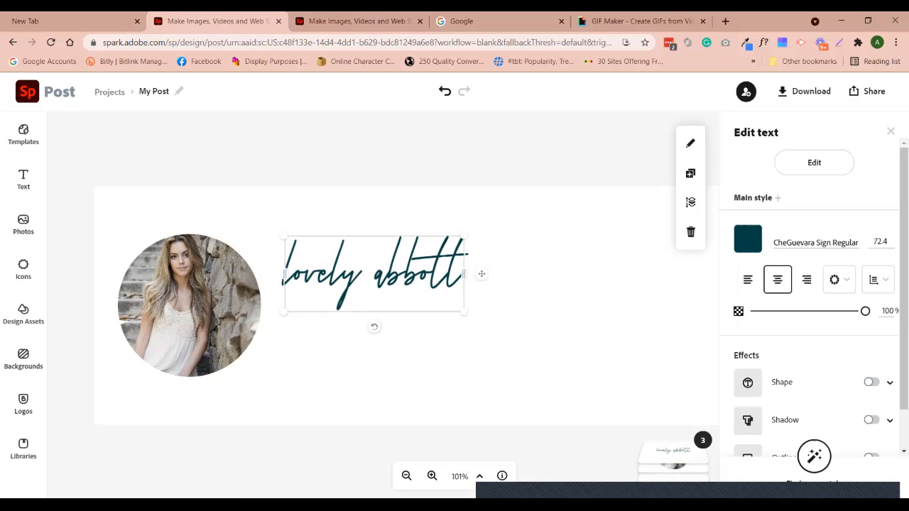
left_click(23, 179)
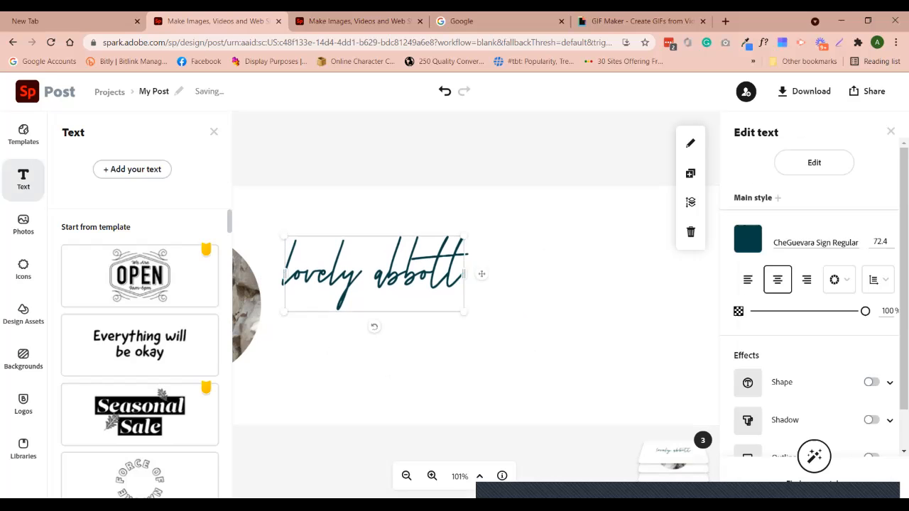
left_click(132, 169)
type("CEO | OWner")
key("BackSpace")
key("BackSpace")
key("BackSpace")
key("BackSpace")
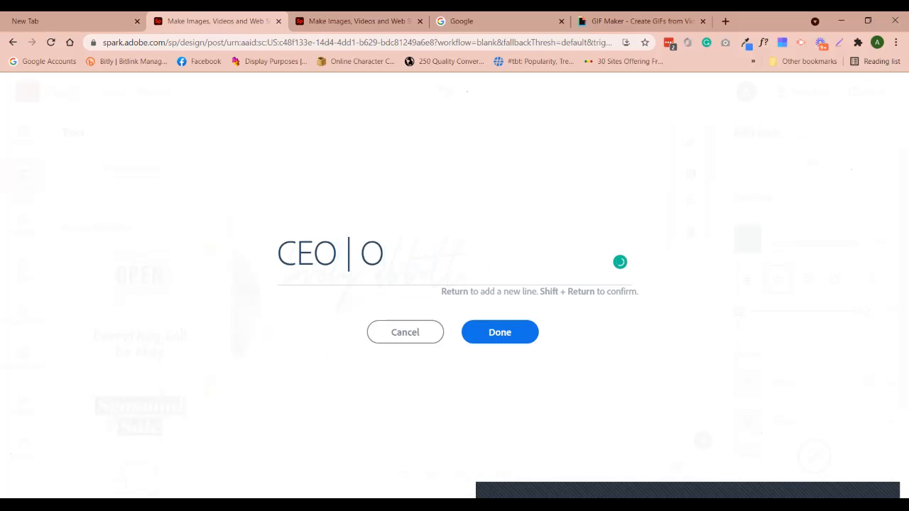
type("wner")
key("shift+Return")
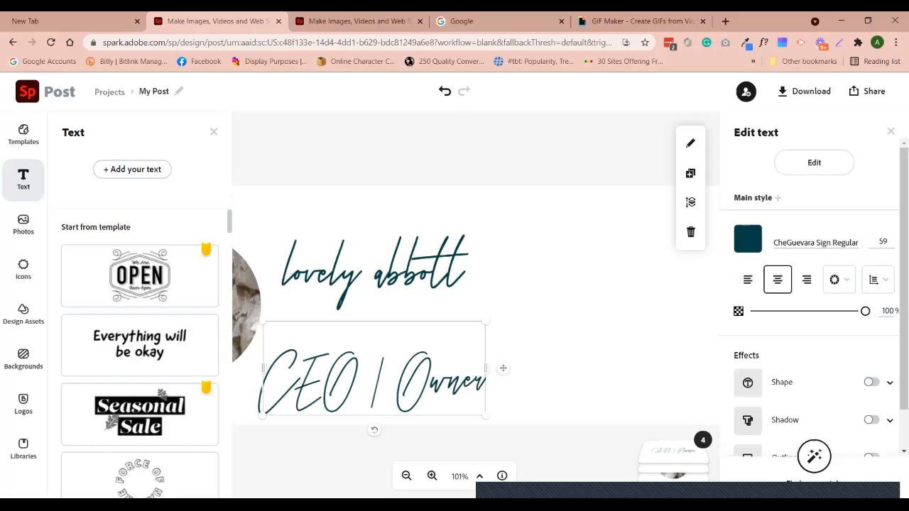
Set CEO | Owner in Catamaran Thin, shrink it to 21, and align it under the name
left_click(815, 243)
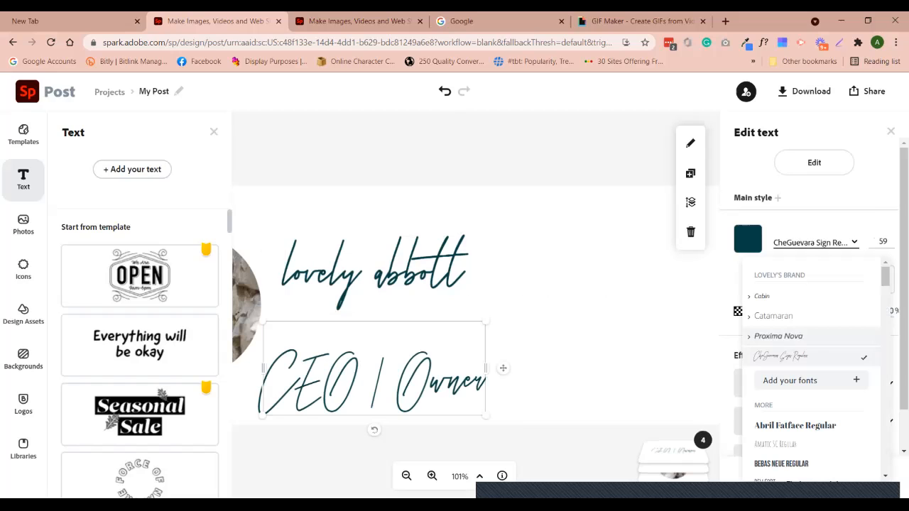
left_click(773, 316)
left_click_drag(375, 366, 396, 348)
left_click_drag(460, 351, 576, 351)
left_click_drag(541, 305, 460, 319)
left_click_drag(397, 333, 351, 332)
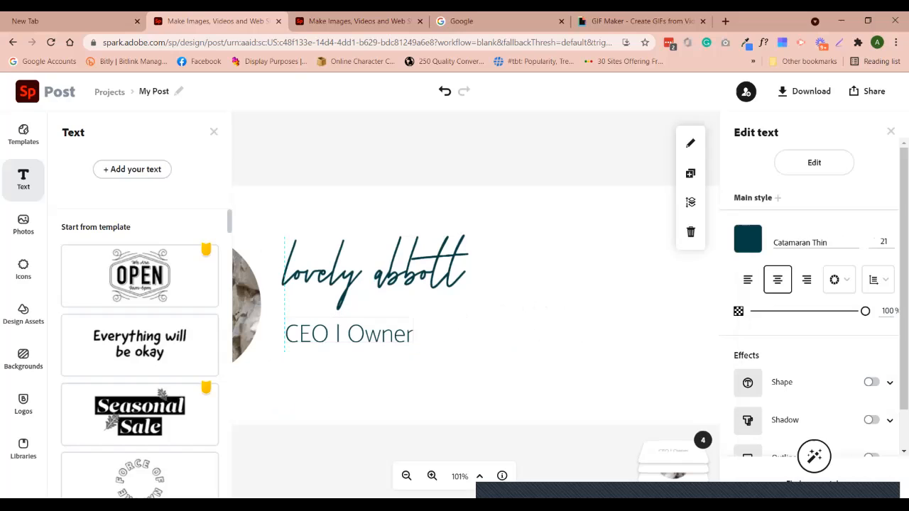
left_click_drag(414, 317, 407, 319)
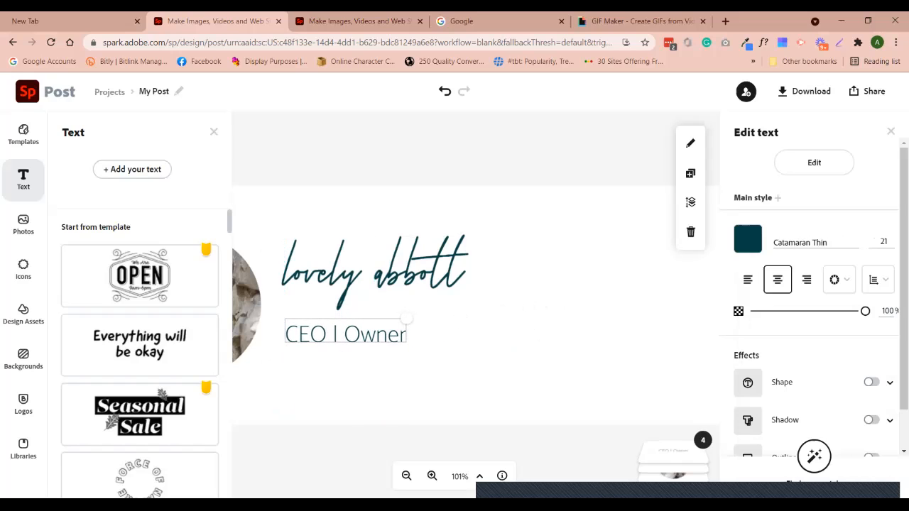
left_click(345, 357)
left_click_drag(346, 335, 345, 329)
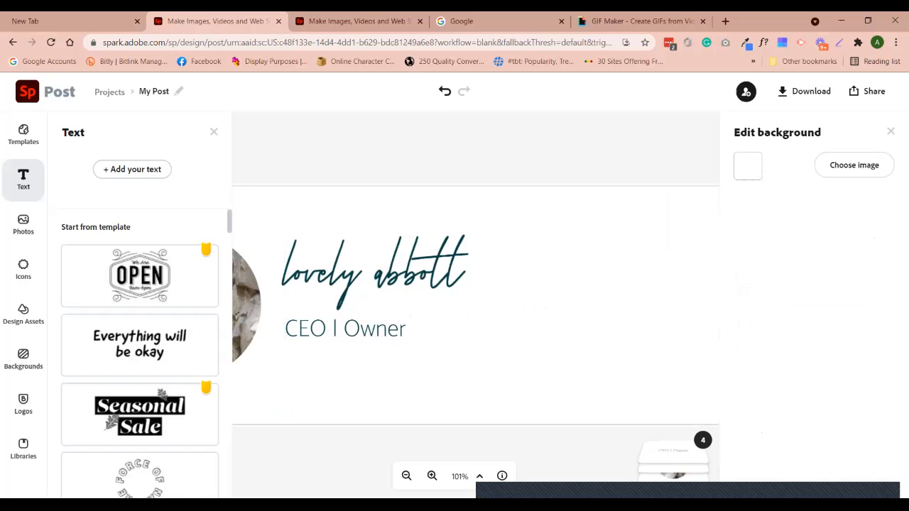
Duplicate the CEO | Owner line and place the copy directly beneath the original
left_click(372, 302)
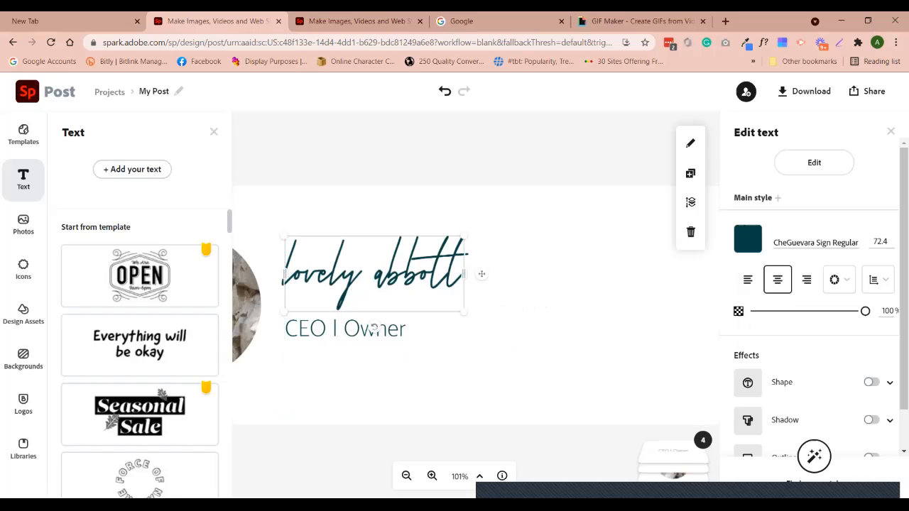
left_click(529, 333)
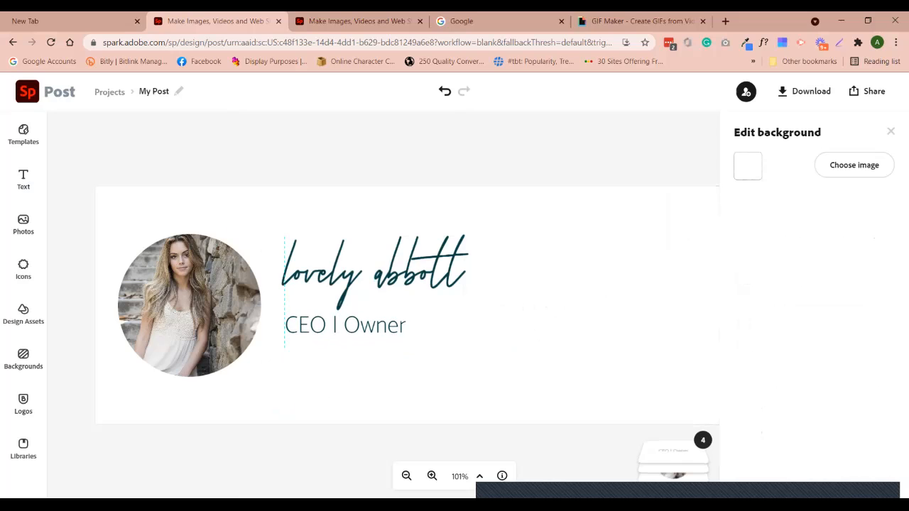
left_click(345, 329)
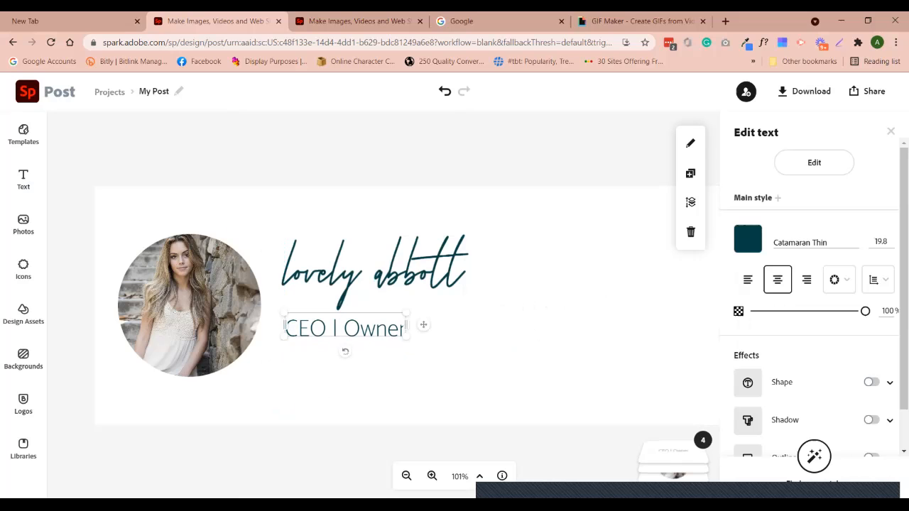
left_click(23, 180)
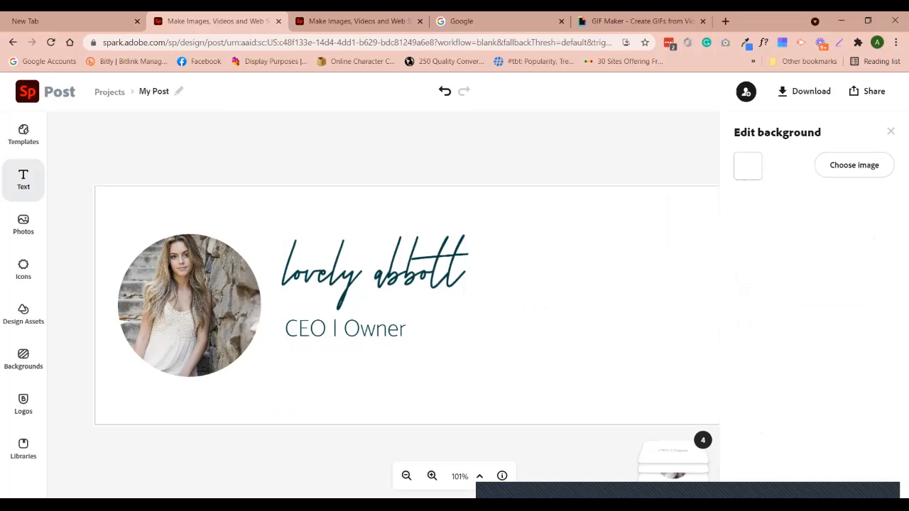
left_click(345, 328)
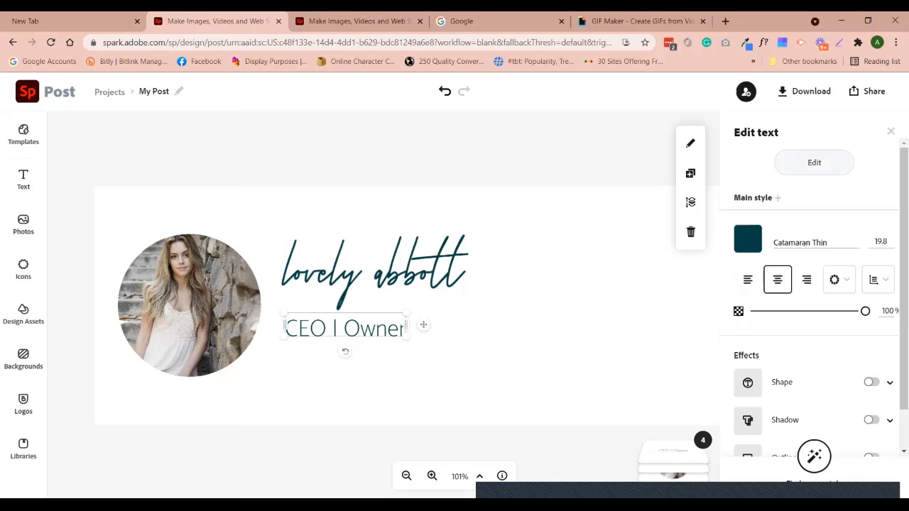
left_click(691, 173)
left_click_drag(360, 345, 346, 362)
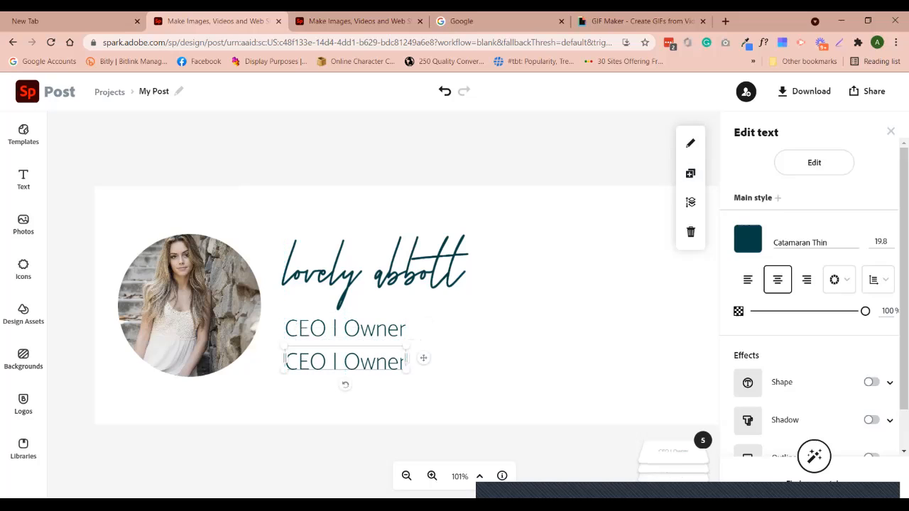
Shrink the copied CEO | Owner line and select its text for replacement
left_click_drag(406, 369, 363, 357)
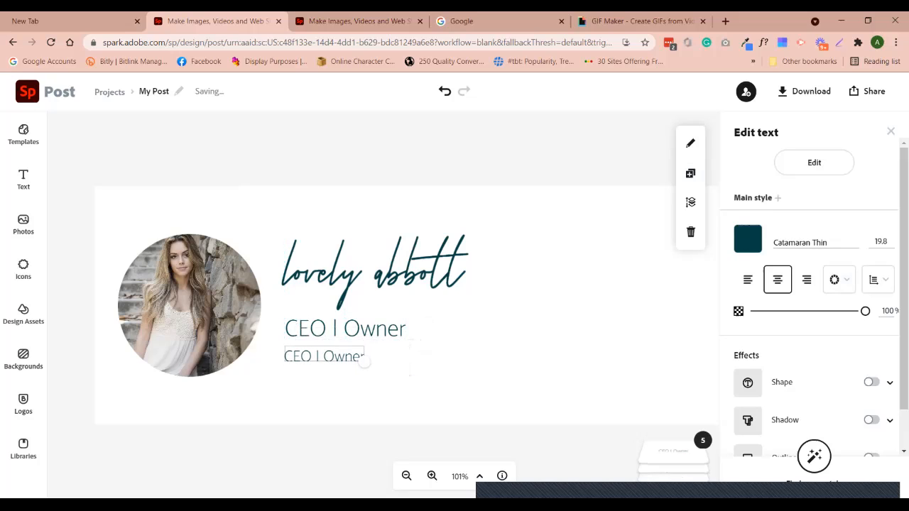
double_click(358, 356)
key("ctrl+shift+Left")
key("ctrl+shift+Left")
key("ctrl+shift+Left")
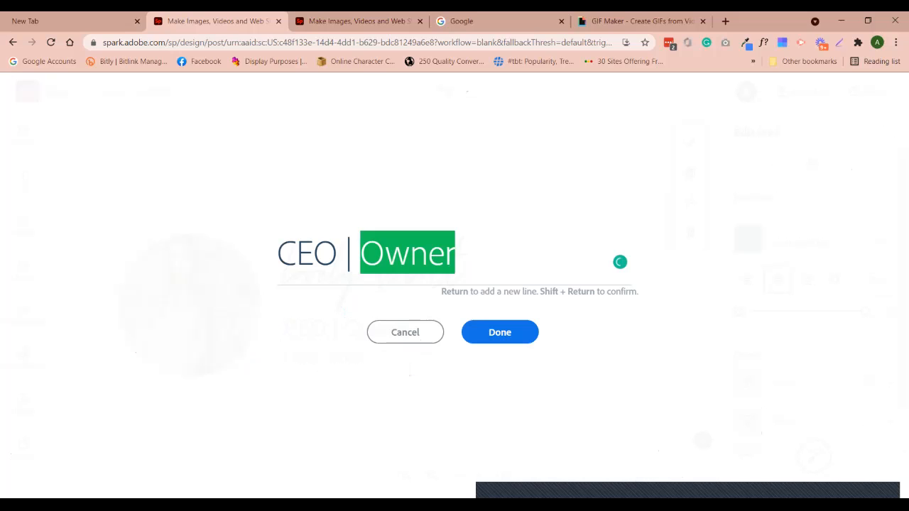
type("www.uy")
key("BackSpace")
key("BackSpace")
type("yourwebsitte")
key("BackSpace")
type("te.com")
key("BackSpace")
key("BackSpace")
key("BackSpace")
key("BackSpace")
key("BackSpace")
key("BackSpace")
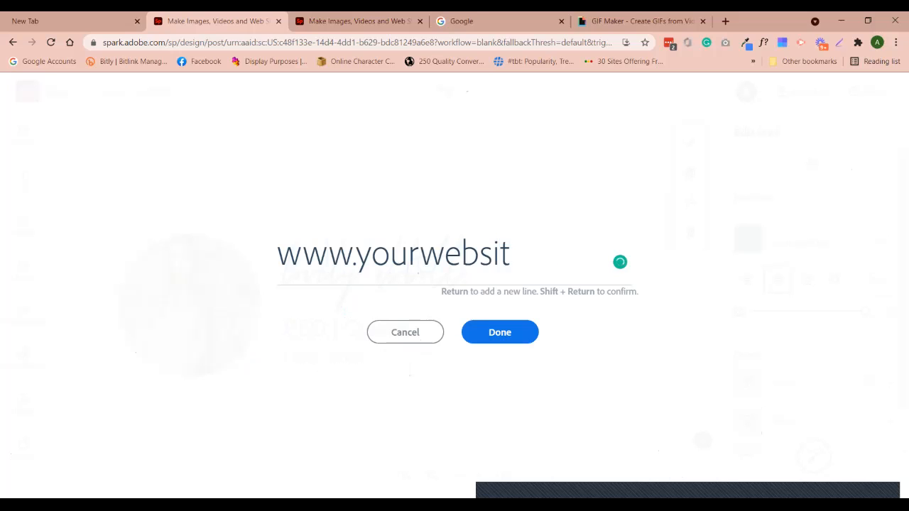
type("e.com")
key("Return")
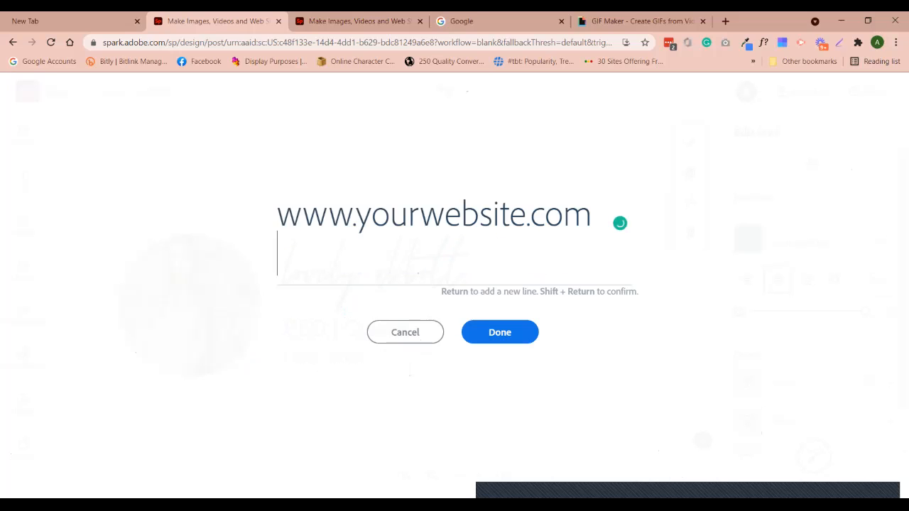
key("BackSpace")
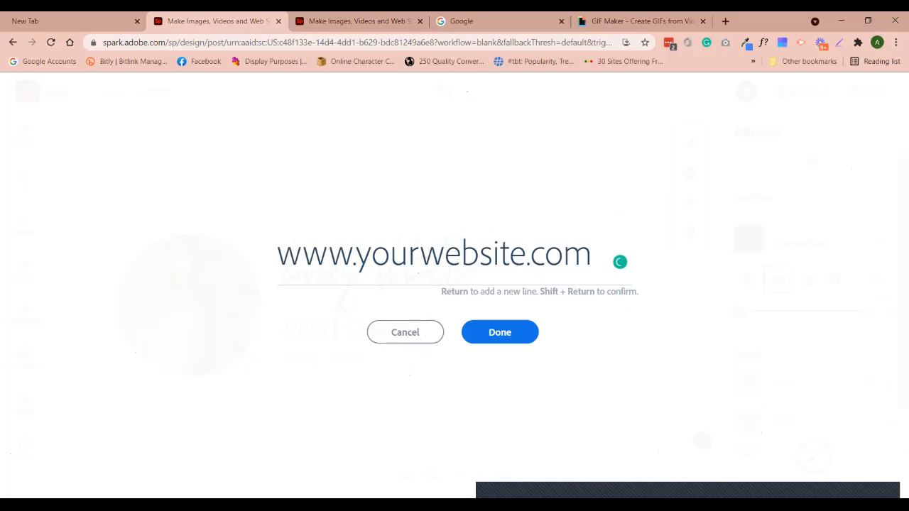
key("shift+Return")
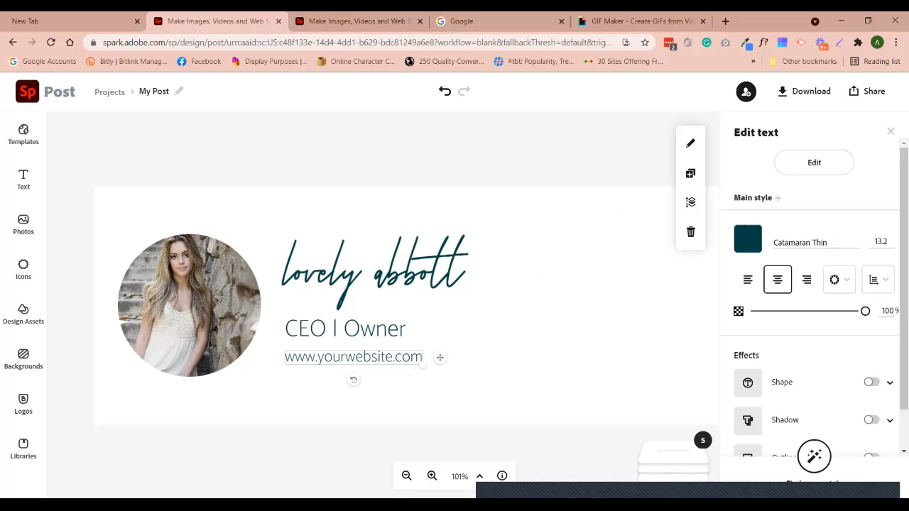
left_click(543, 305)
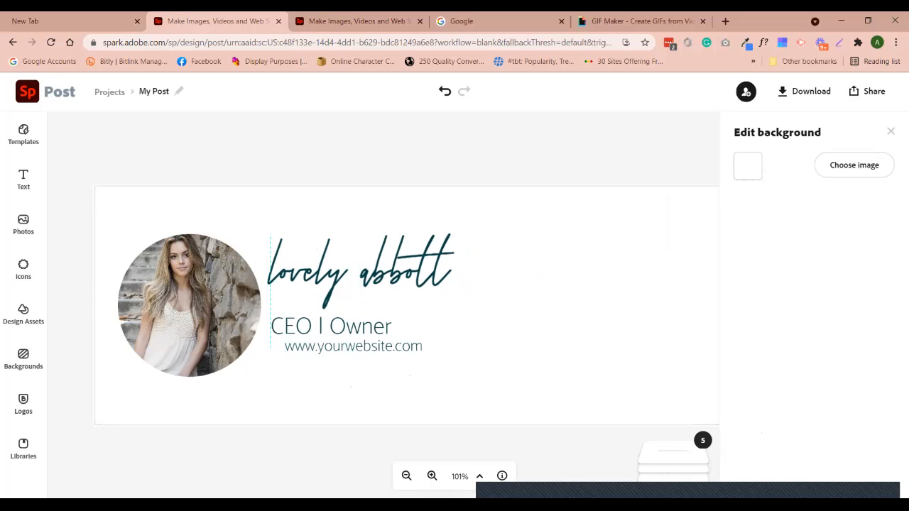
Move the website line left so it aligns under CEO | Owner beside the photo
left_click_drag(353, 346, 331, 352)
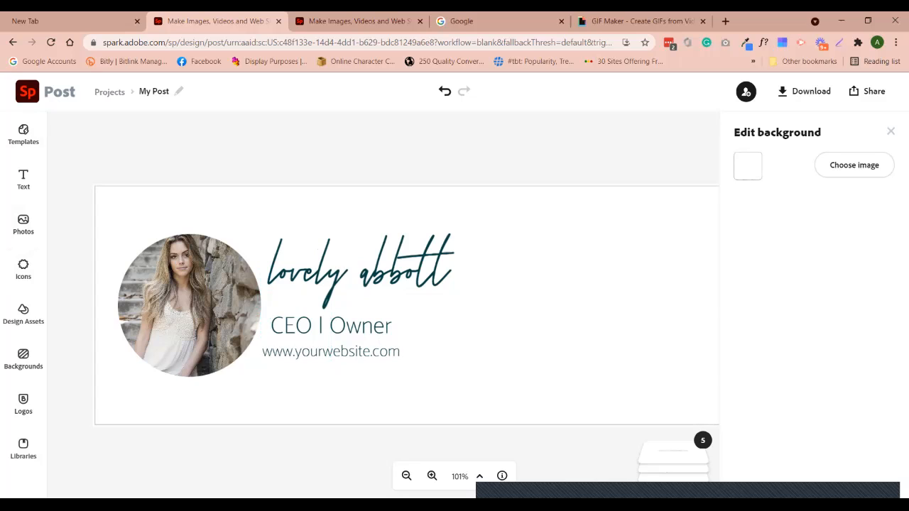
left_click(805, 91)
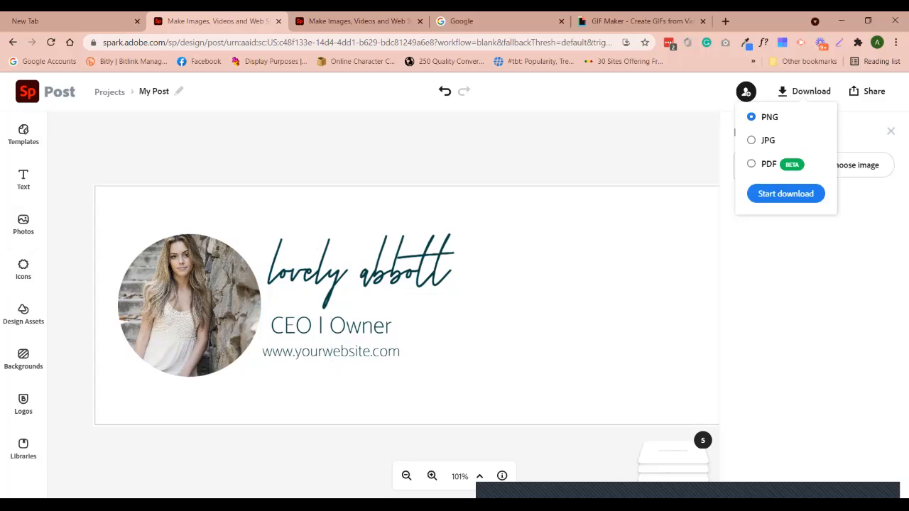
left_click(858, 168)
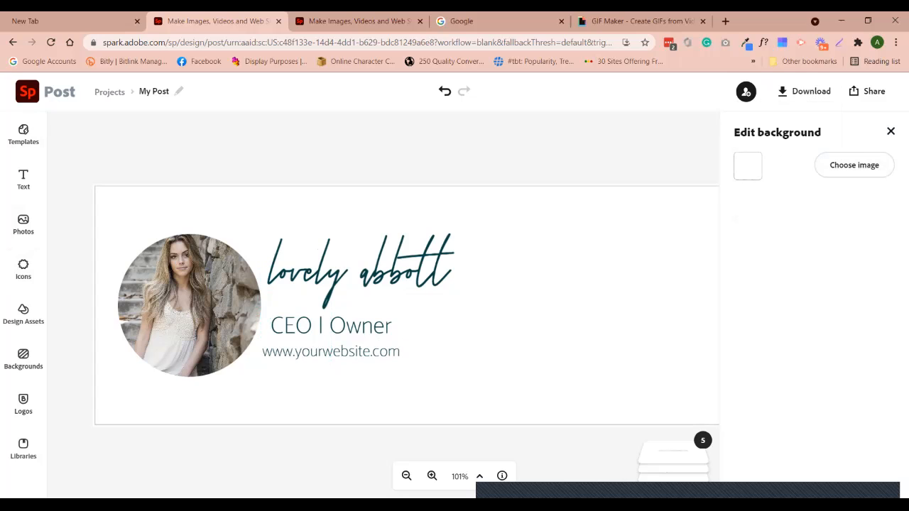
left_click(891, 131)
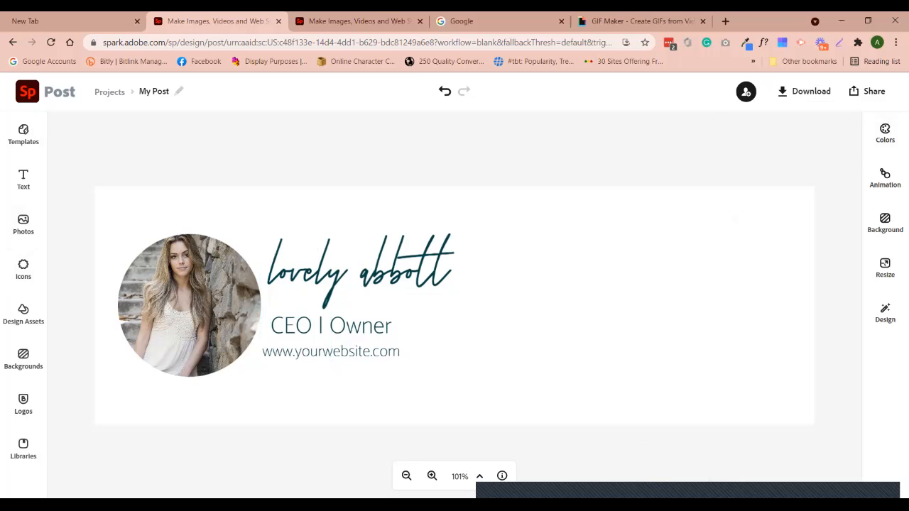
Animate the text with Typewriter, after trying Dynamic and Flicker, and bring up MP4 download options
left_click(362, 272)
left_click(891, 131)
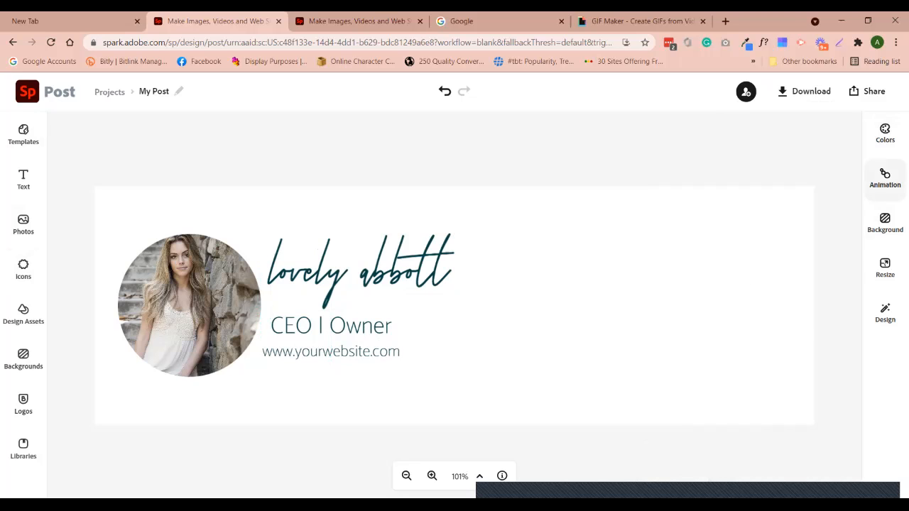
left_click(885, 178)
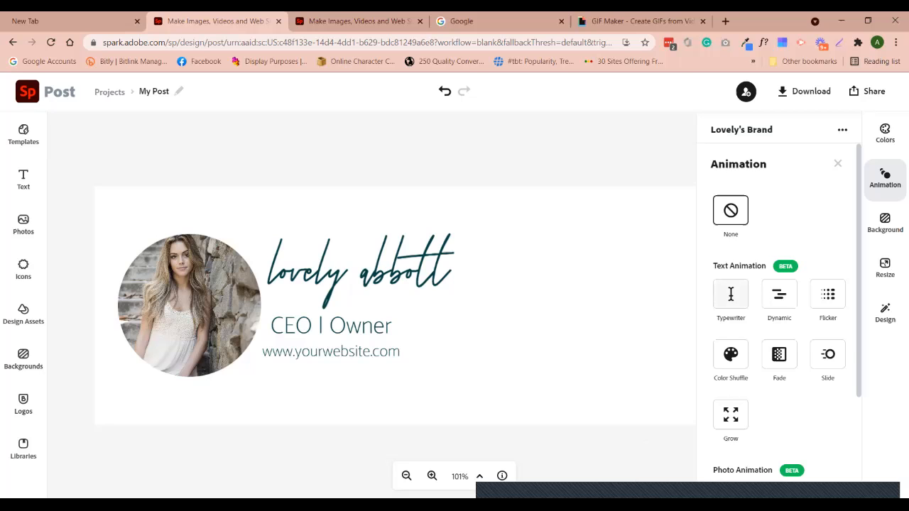
left_click(731, 293)
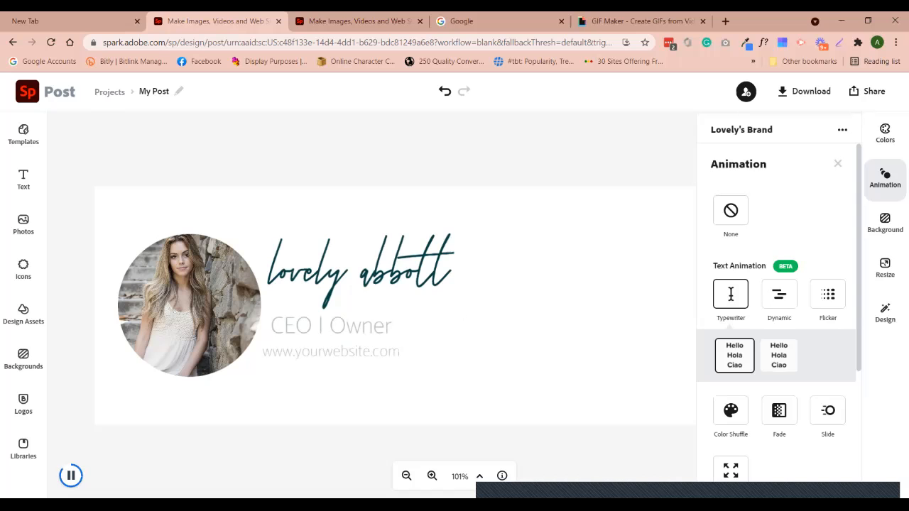
left_click(779, 294)
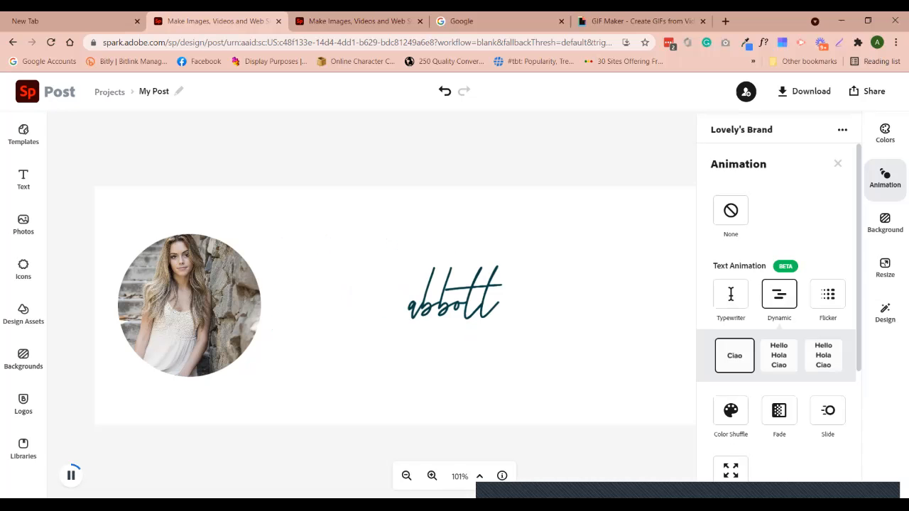
left_click(828, 293)
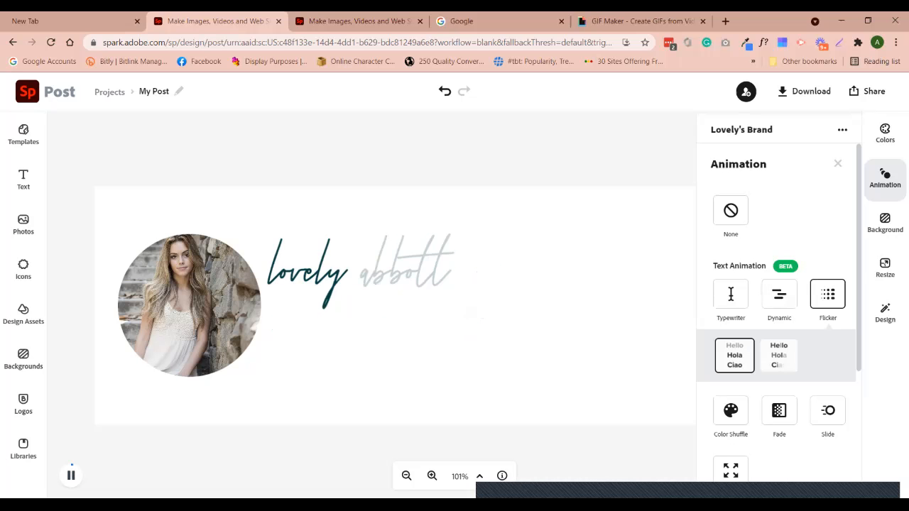
scroll(779, 298, "down", 1)
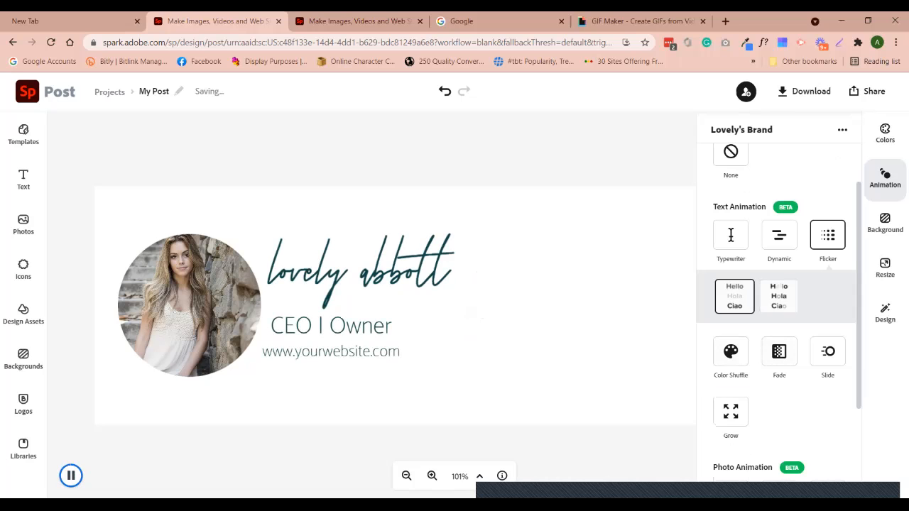
left_click(779, 297)
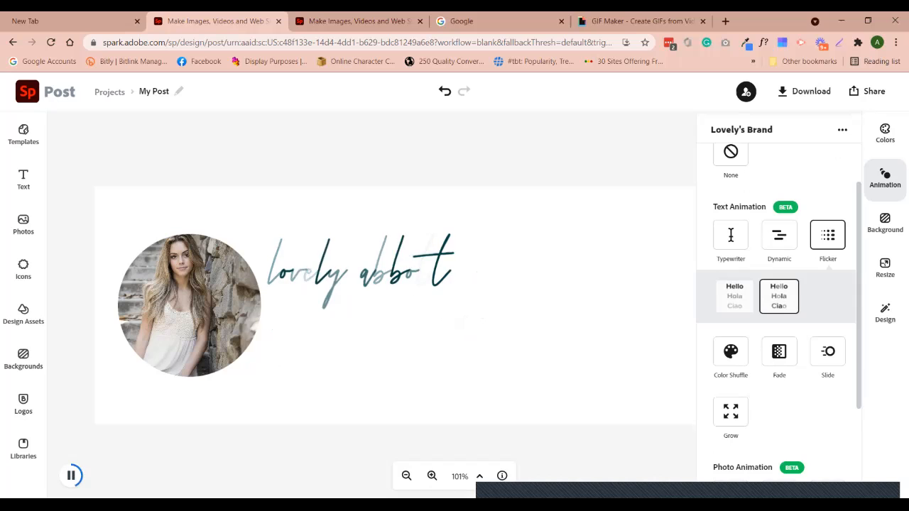
left_click(731, 235)
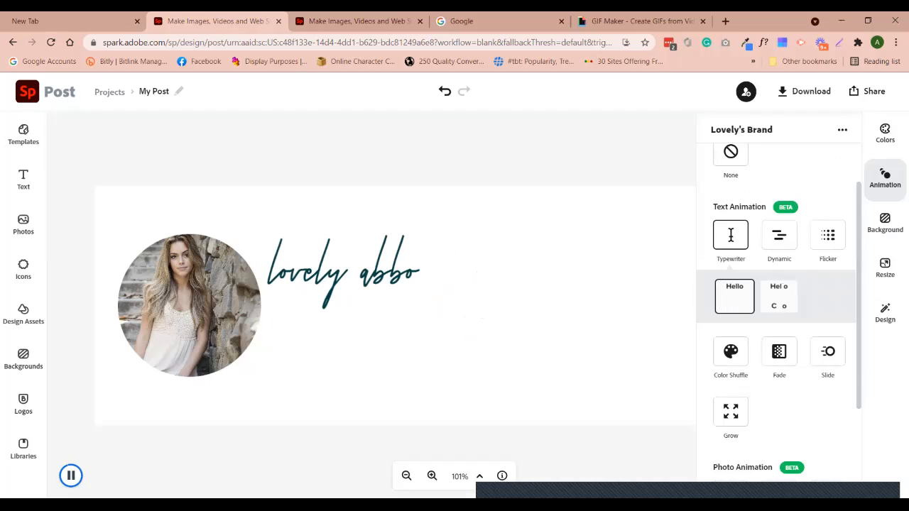
left_click(803, 91)
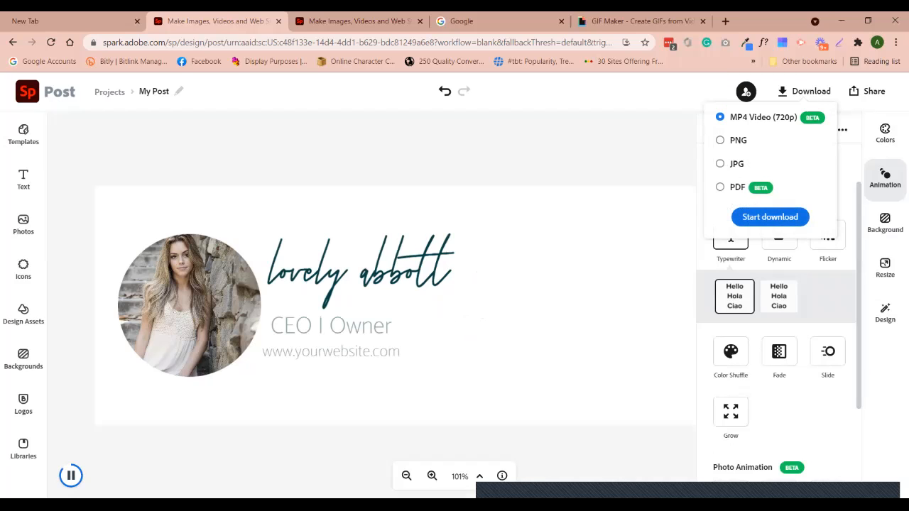
Export the animated banner as an MP4 video, then switch to GIPHY's GIF Maker
left_click(770, 216)
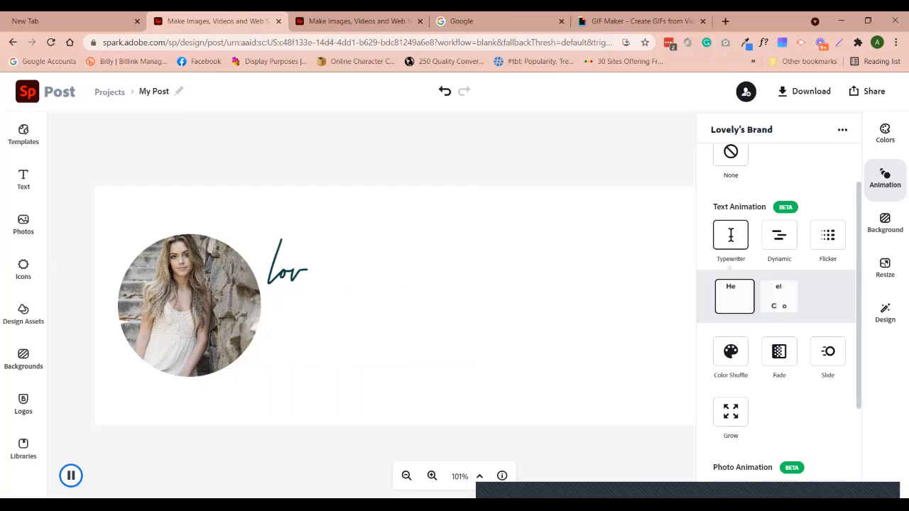
left_click(639, 21)
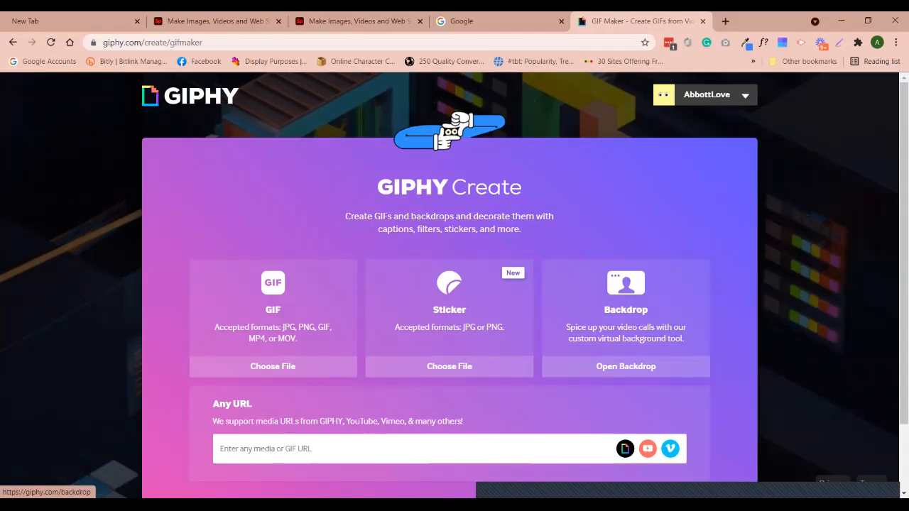
Upload the exported My Post video to GIPHY, keeping a 4.0 s duration from 00:00
left_click(272, 366)
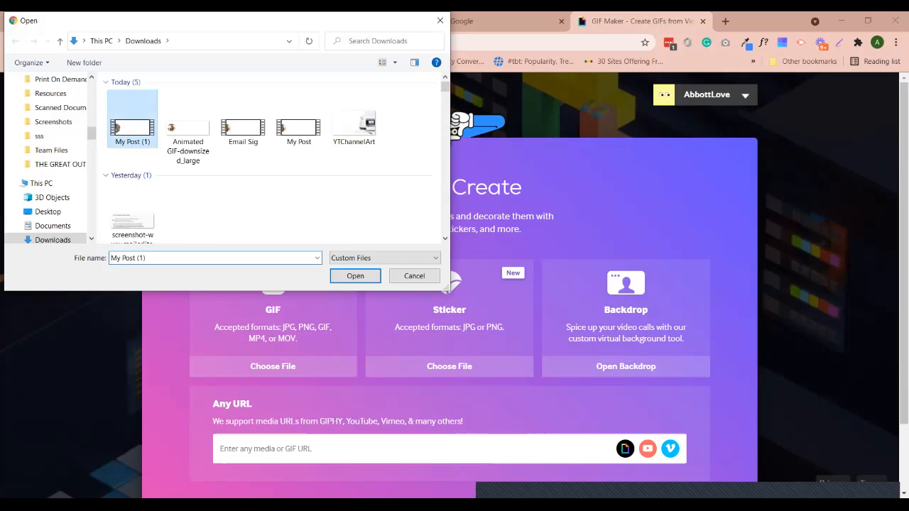
key("Return")
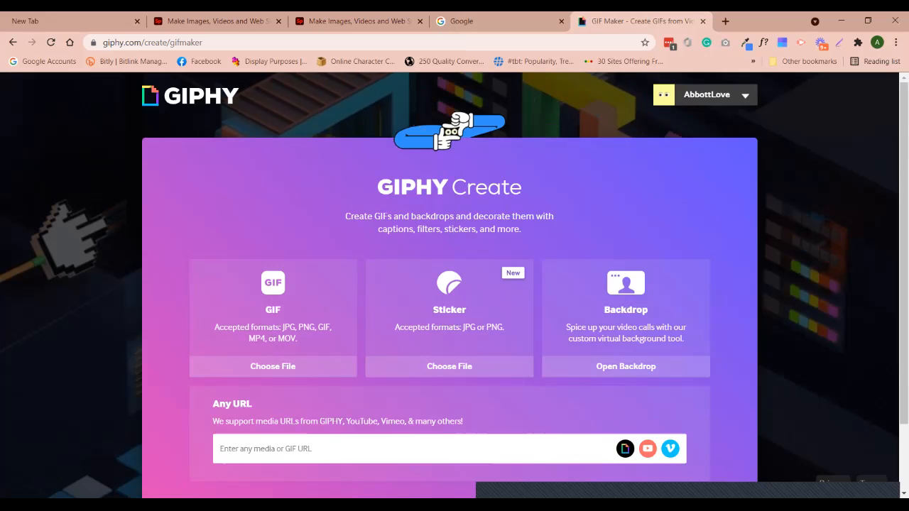
scroll(450, 284, "down", 1)
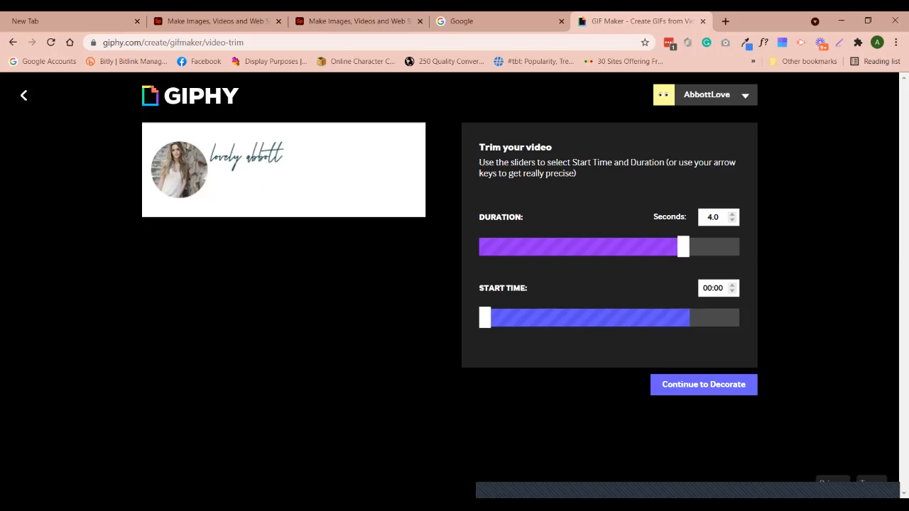
Accept the trim and skip decorating without a caption to reach Add Info
left_click(703, 385)
scroll(609, 313, "down", 1)
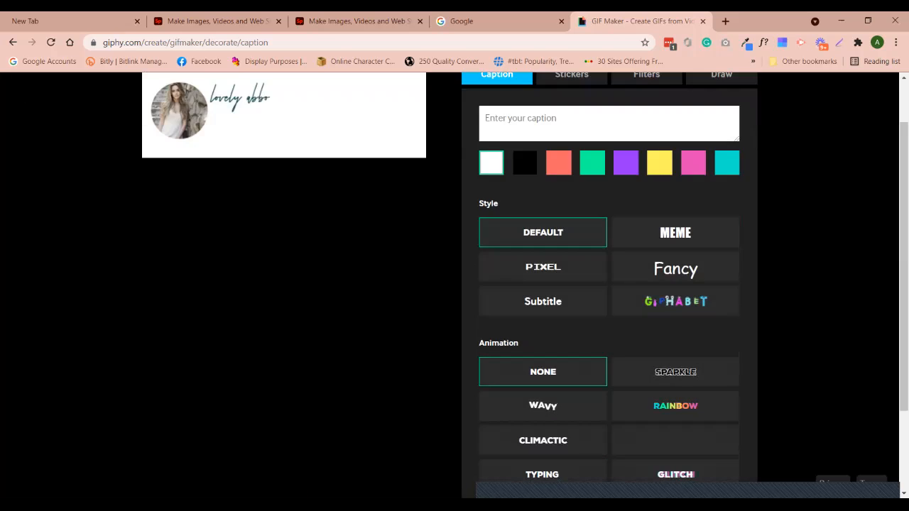
scroll(609, 313, "up", 1)
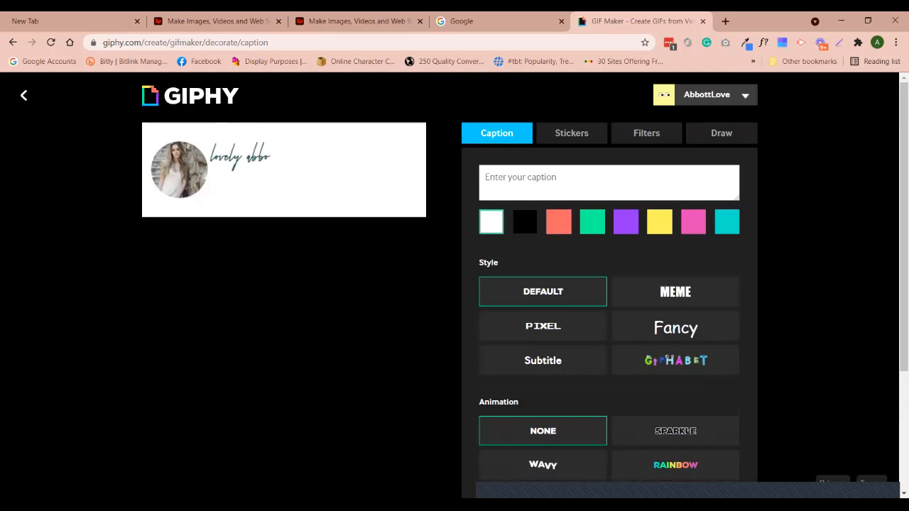
scroll(610, 313, "down", 3)
left_click(707, 429)
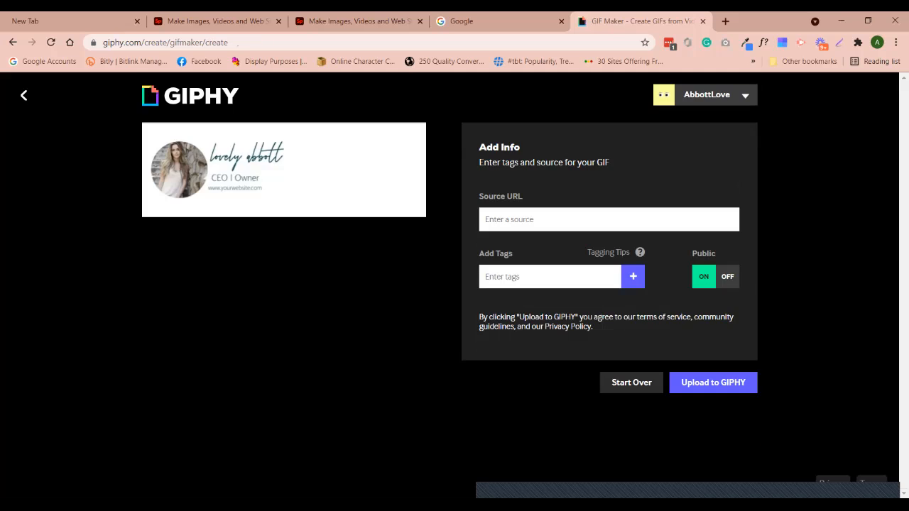
Turn Public off so the GIF is private, and upload it to GIPHY
left_click(728, 277)
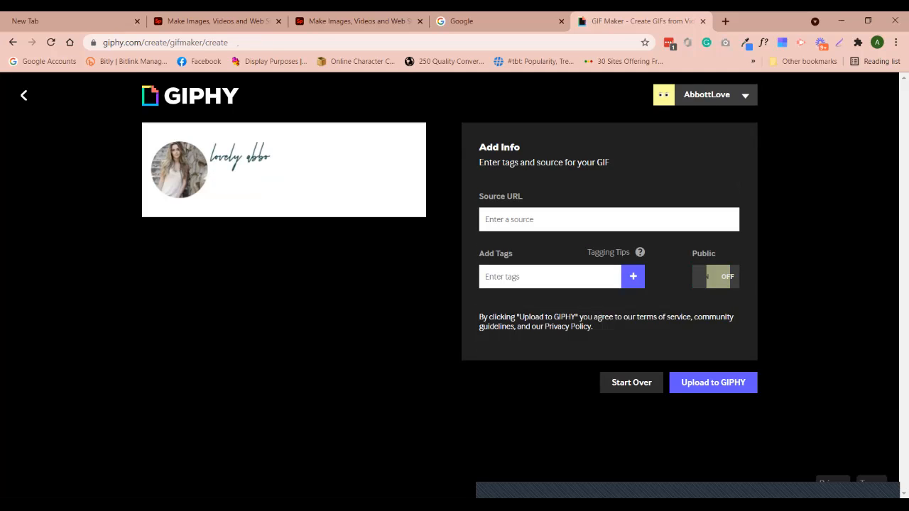
left_click(703, 277)
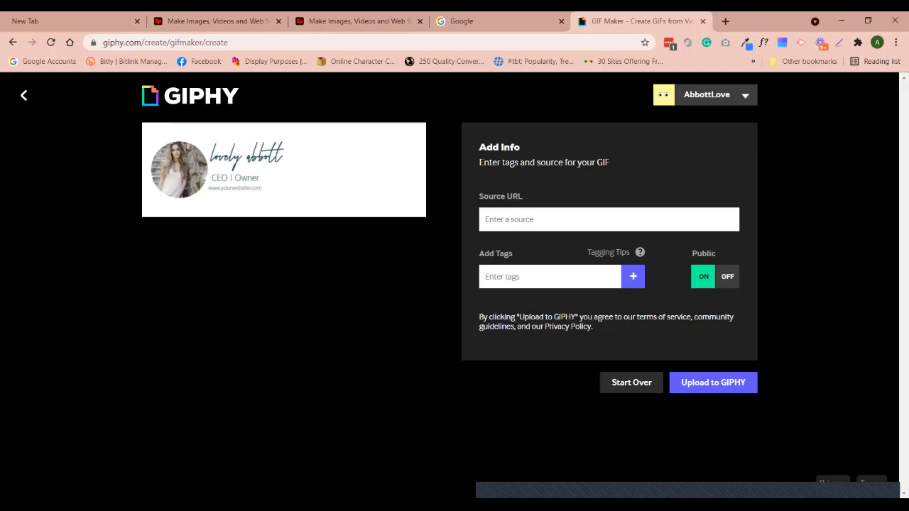
left_click(727, 276)
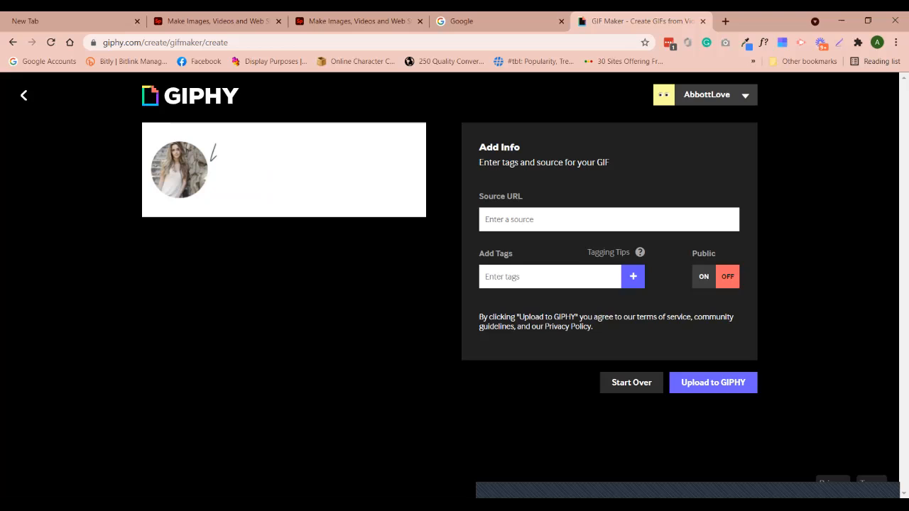
left_click(713, 383)
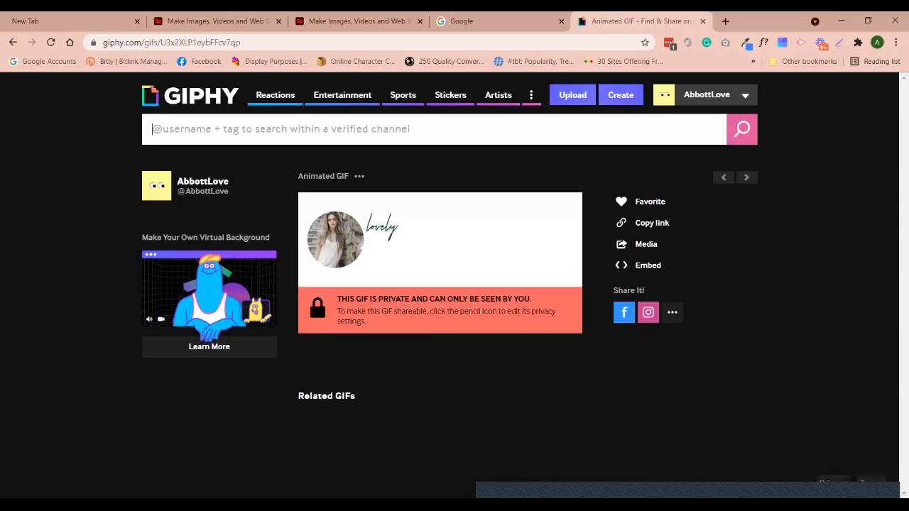
Show the GIF's details and its Media links (Source, Social, MP4, Small)
left_click(359, 176)
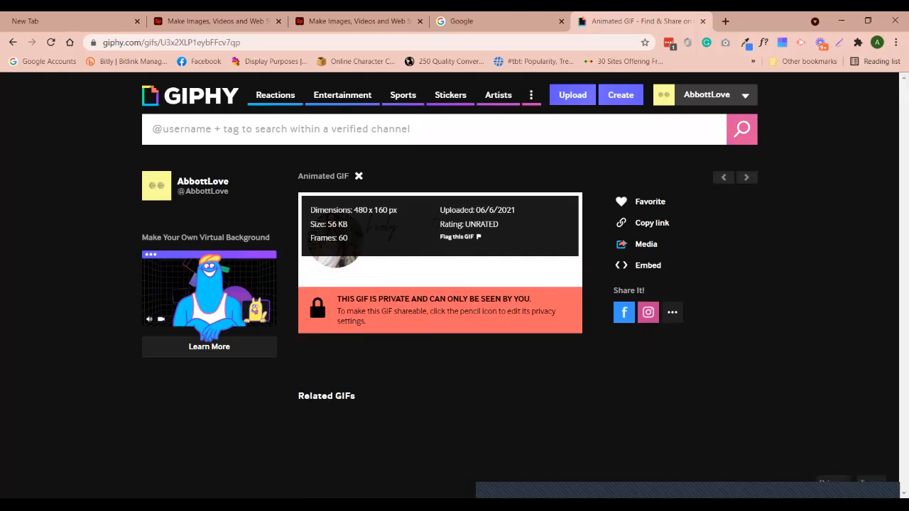
left_click(645, 245)
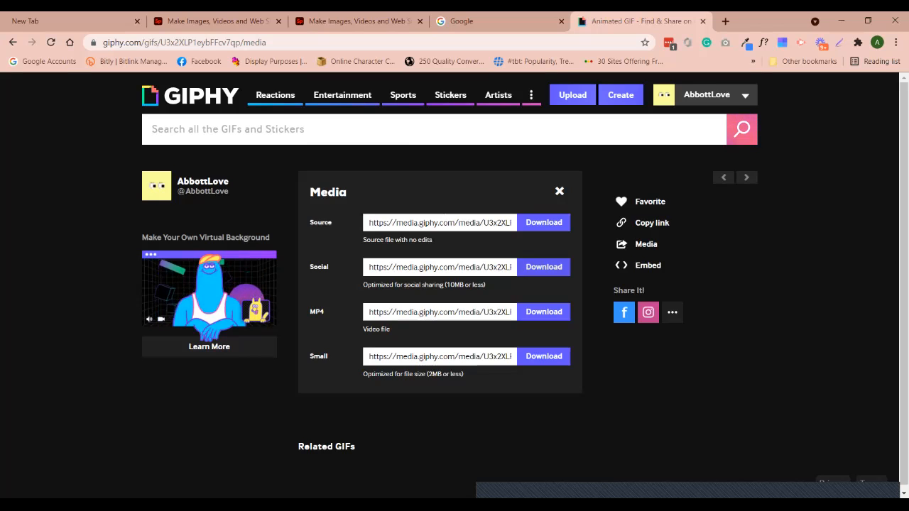
Return to the browser and open Gmail from the Google homepage
key("alt+Tab")
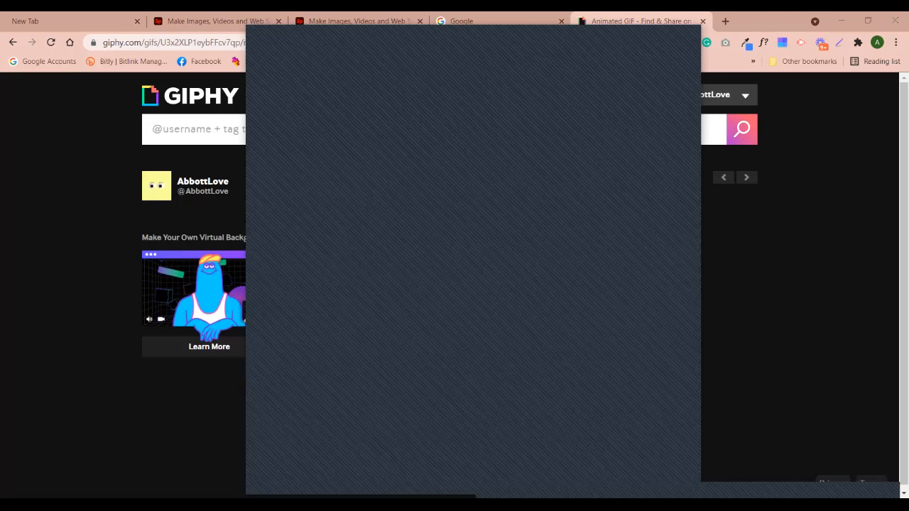
key("alt+Tab")
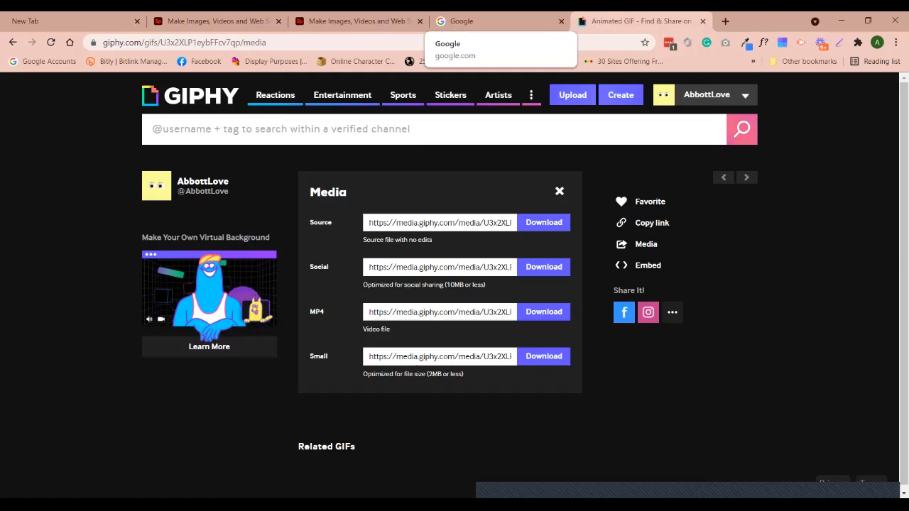
left_click(490, 21)
left_click(793, 90)
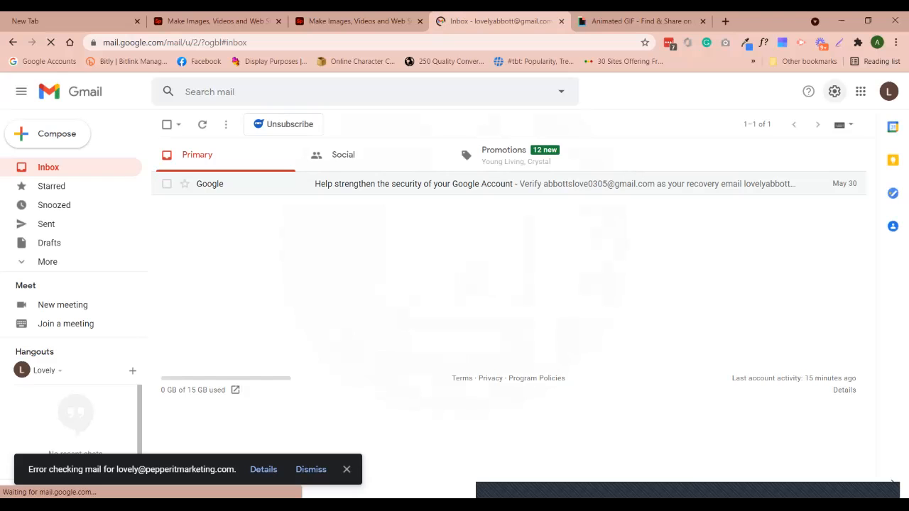
Open Gmail's full settings on the General tab and dismiss the error notice
left_click(835, 92)
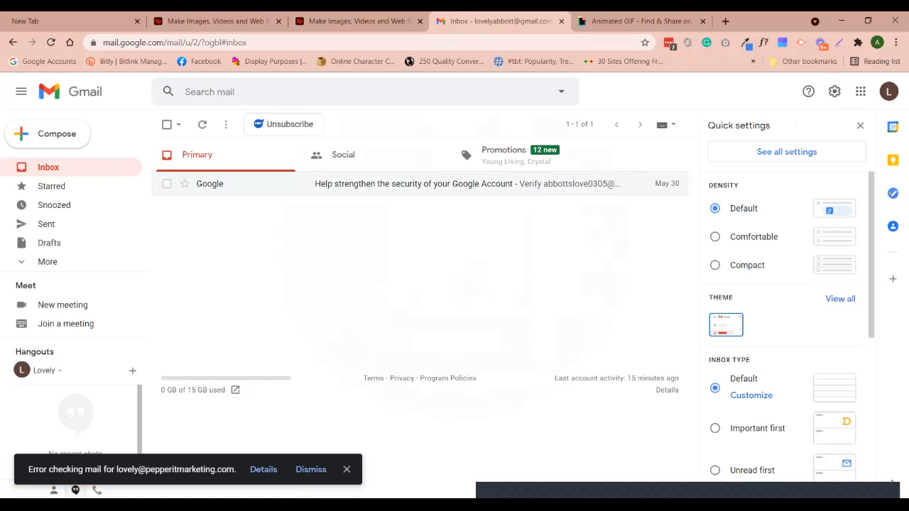
left_click(787, 152)
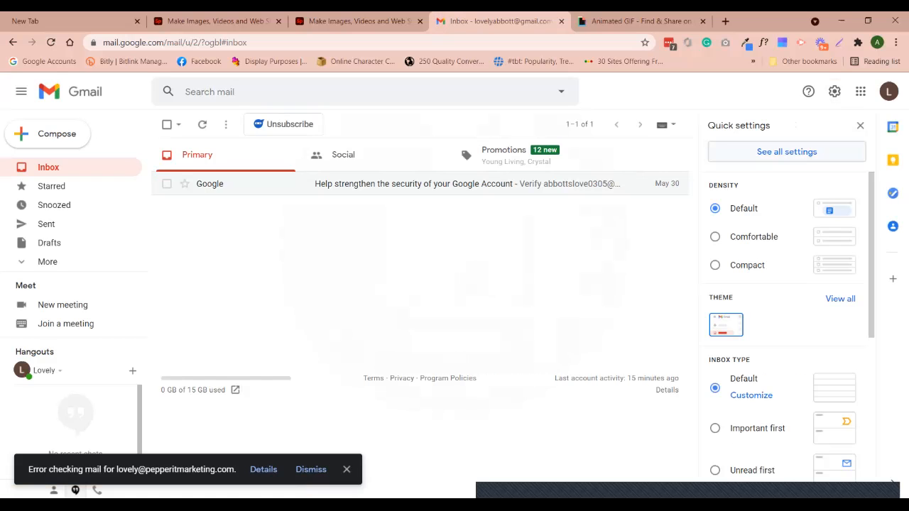
scroll(509, 319, "down", 1)
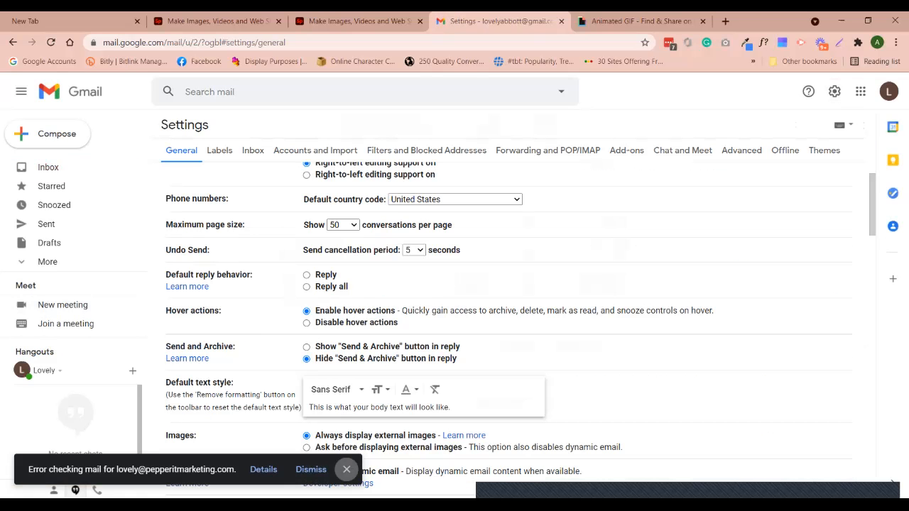
left_click(347, 469)
scroll(508, 320, "down", 15)
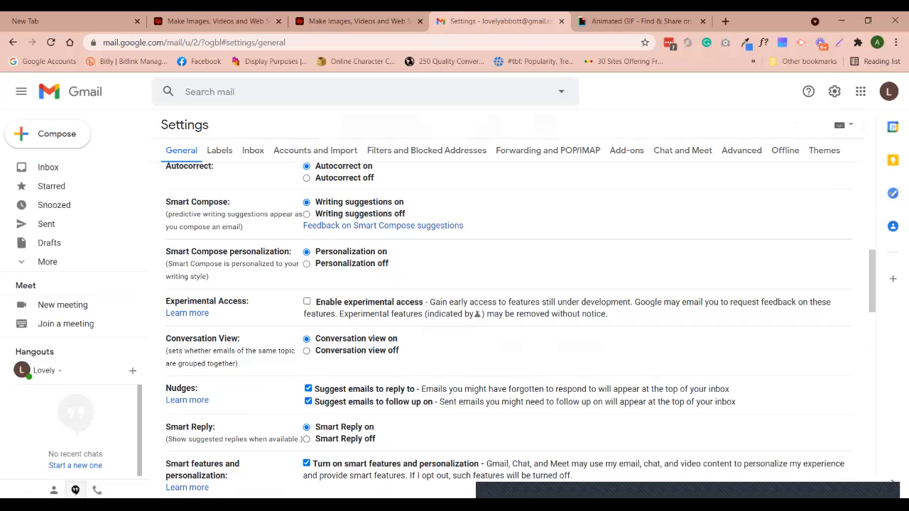
Delete the existing Gmail signature
scroll(508, 320, "down", 5)
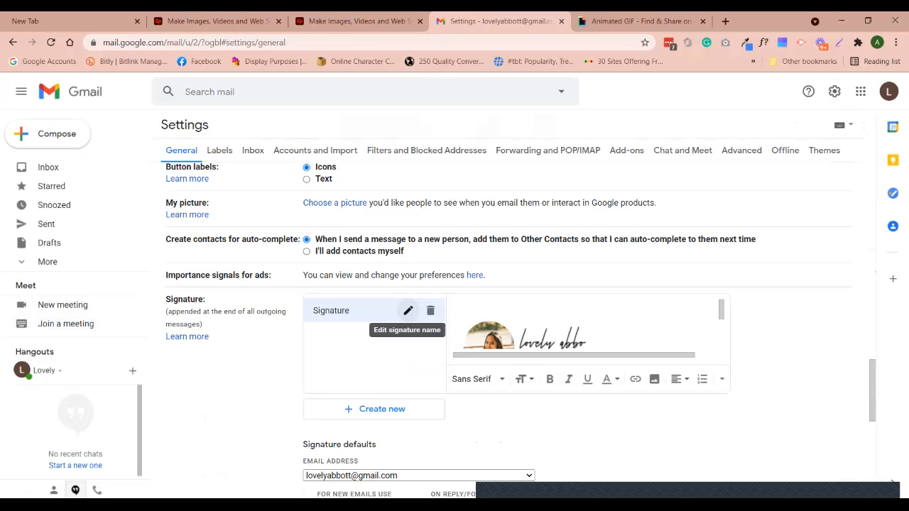
left_click(431, 310)
left_click(549, 311)
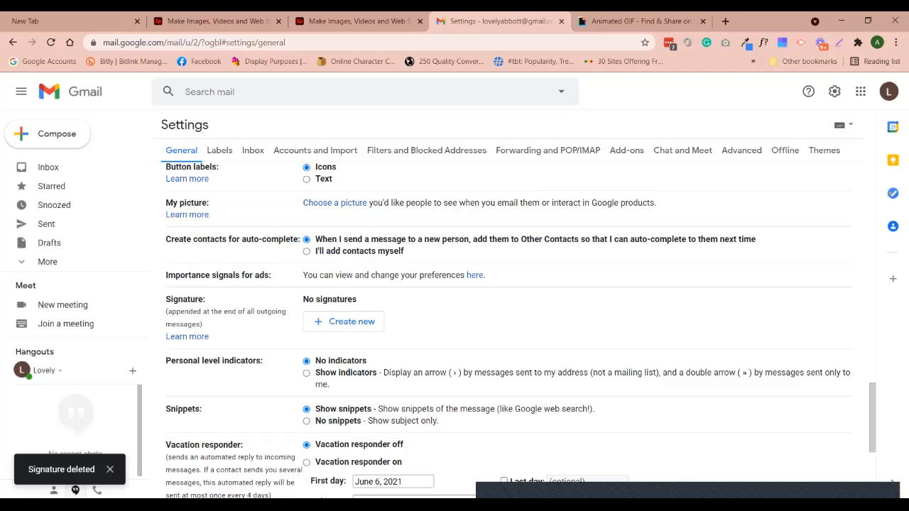
Create a new signature named 'New Email Signature'
left_click(345, 321)
type("New Email Signature")
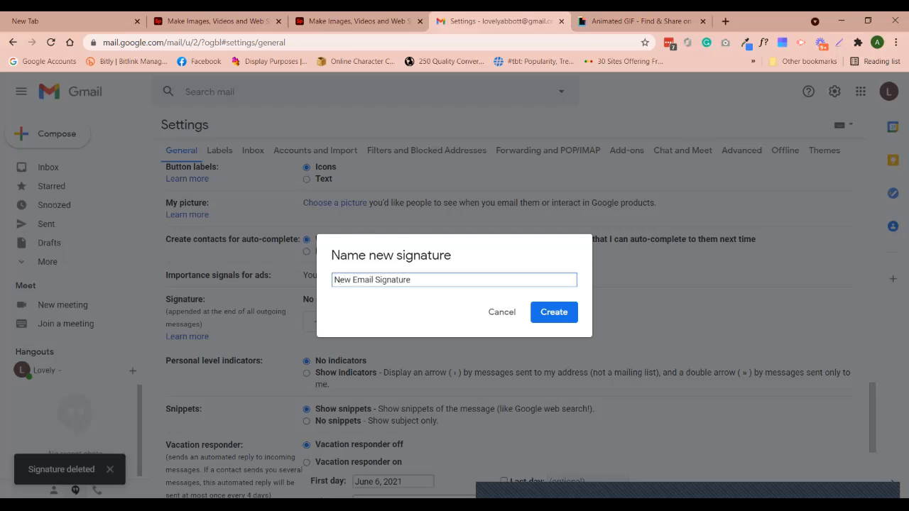
key("Return")
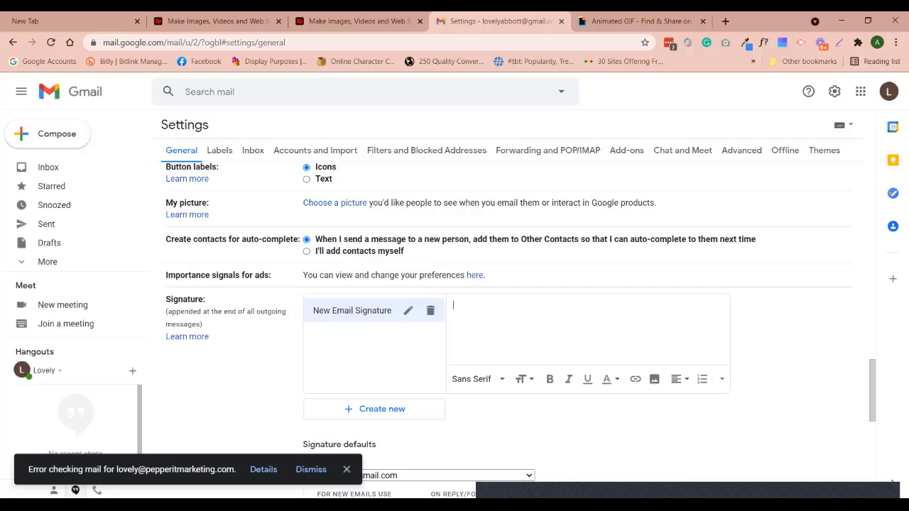
Upload 'Animated GIF-downsized_large (1)' from the computer into the signature
left_click(655, 378)
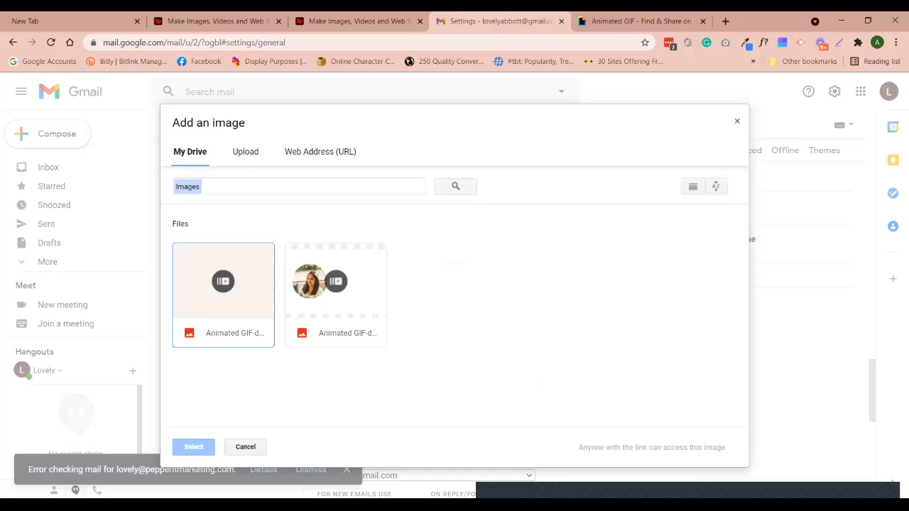
left_click(245, 152)
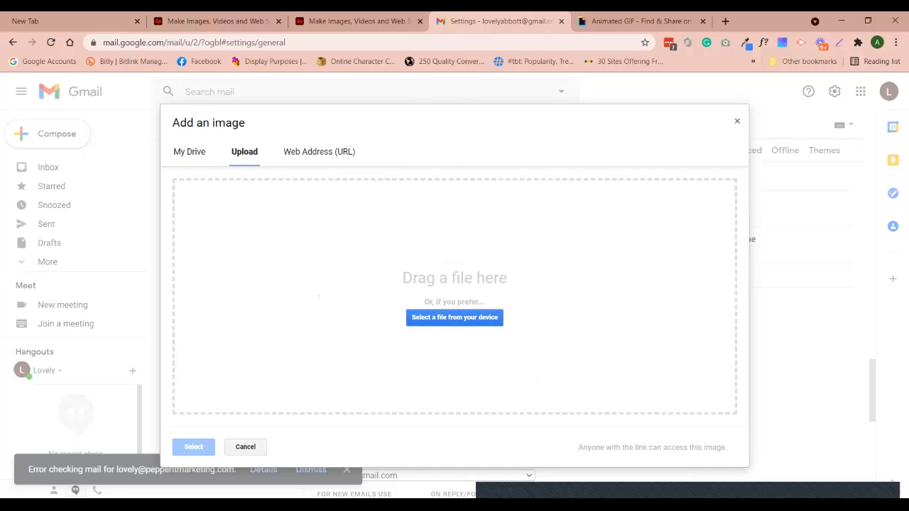
left_click(454, 317)
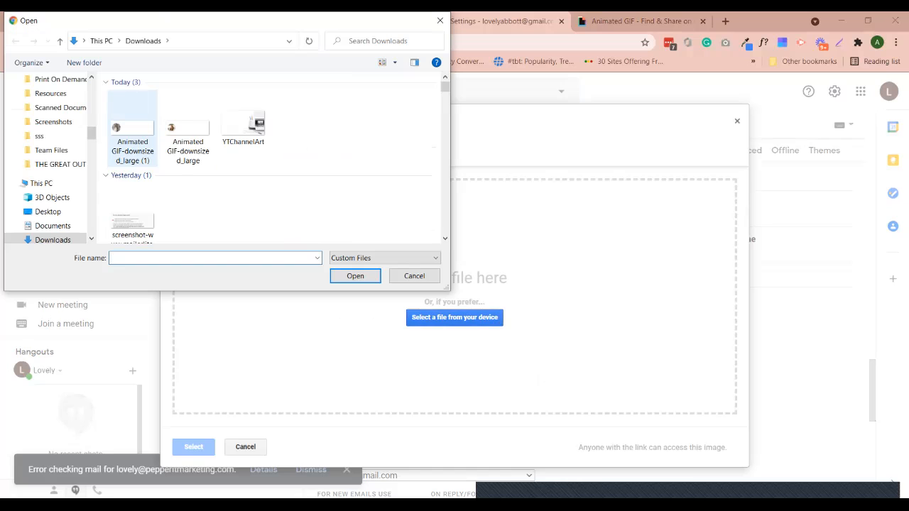
left_click(141, 131)
left_click(355, 276)
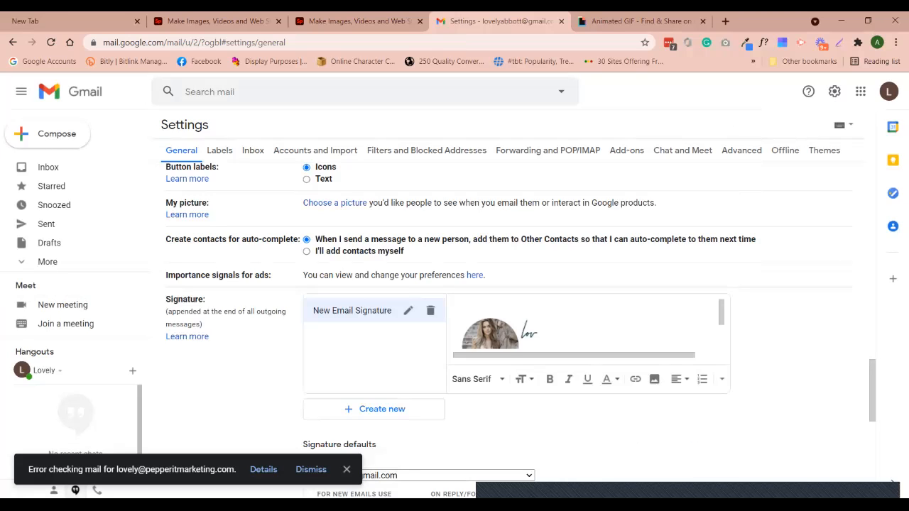
Place the cursor on a new line below the banner GIF
scroll(583, 324, "down", 1)
scroll(582, 324, "down", 1)
scroll(582, 324, "up", 2)
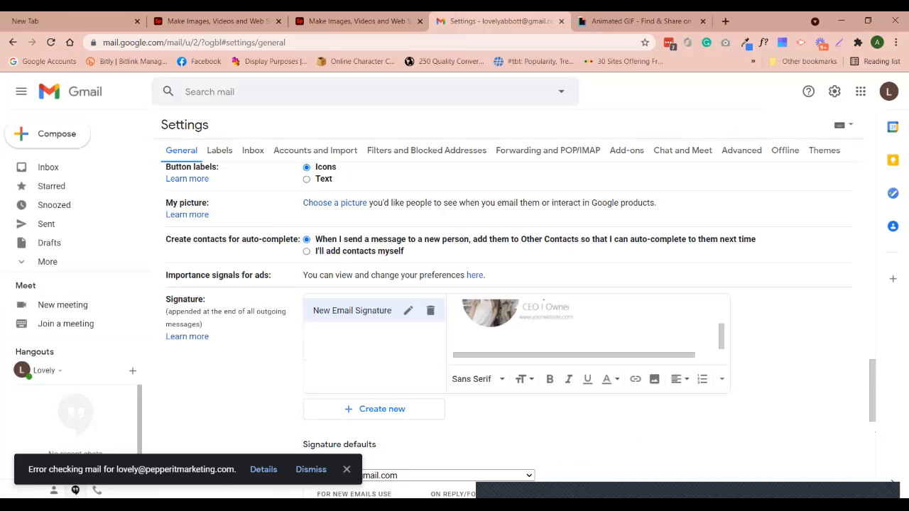
left_click(583, 325)
scroll(583, 325, "up", 1)
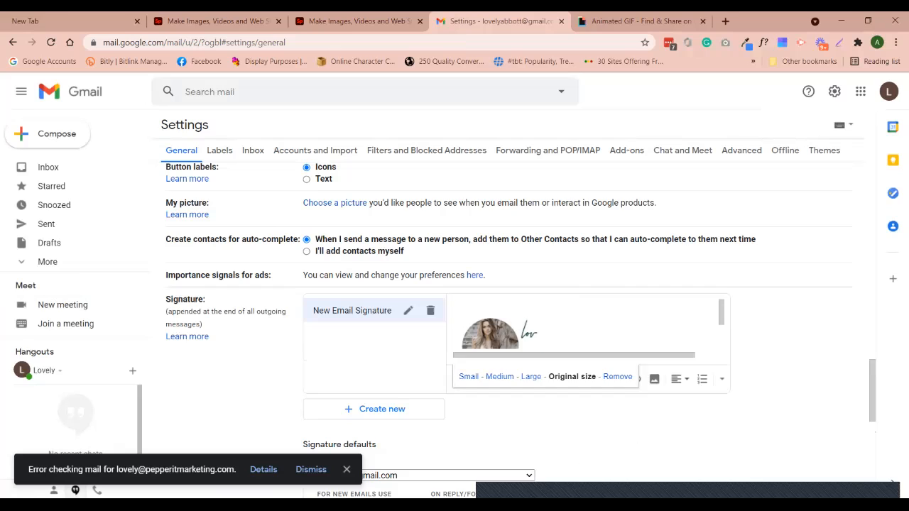
left_click(713, 324)
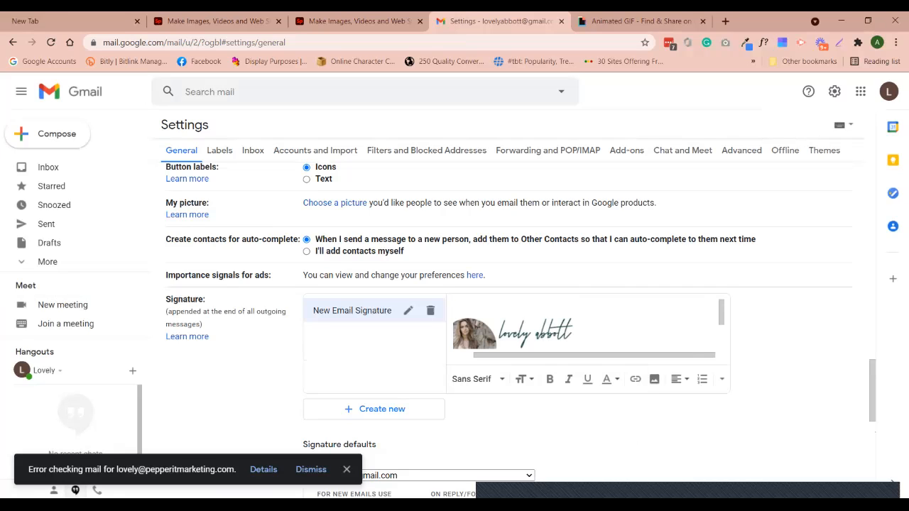
key("Return")
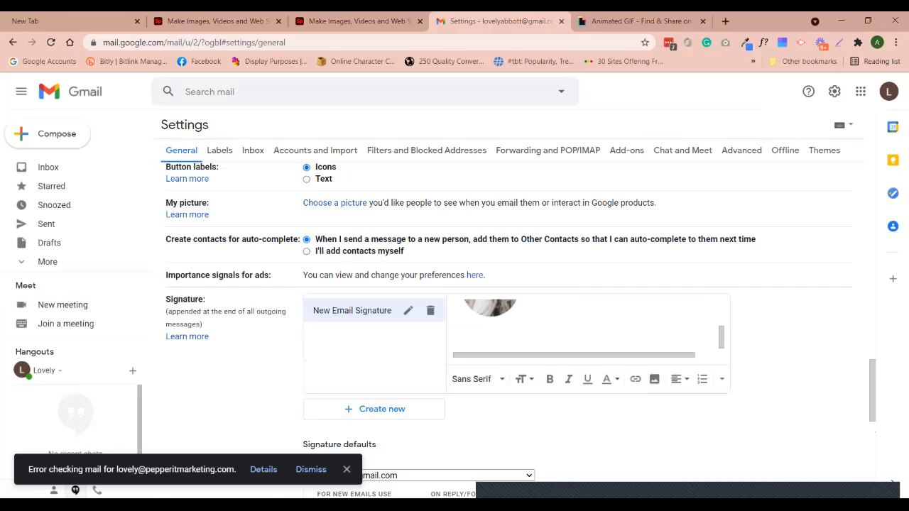
left_click(529, 325)
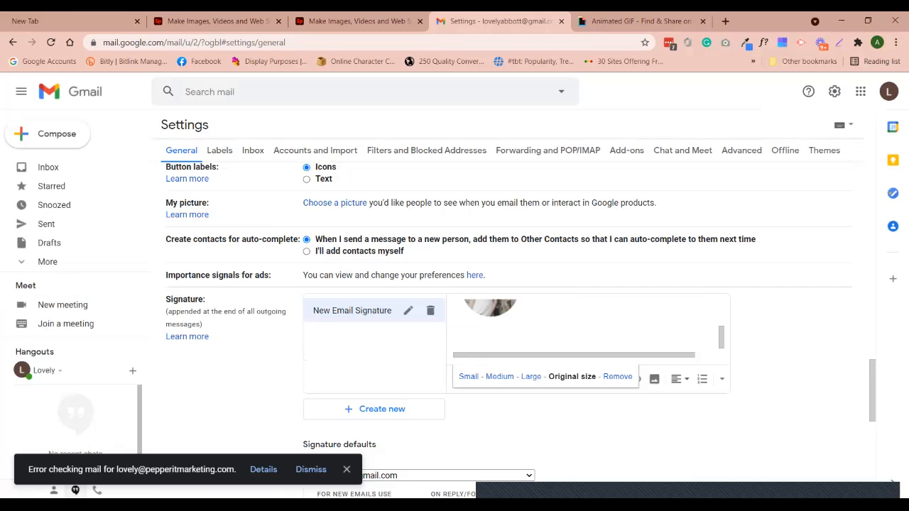
left_click(714, 324)
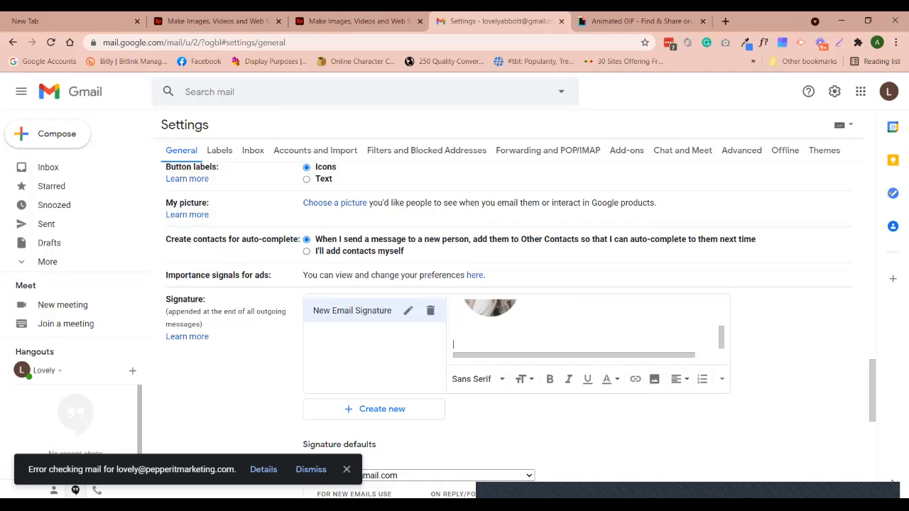
Type 'Follow Me:' and, on the next line, 'Facebook | Instagram'
type("Me:")
key("Return")
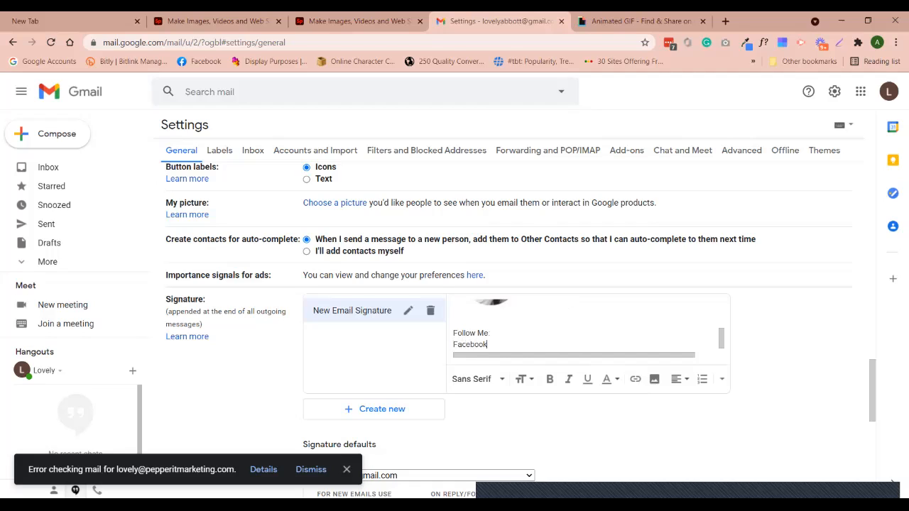
type("Facebook | Instagra")
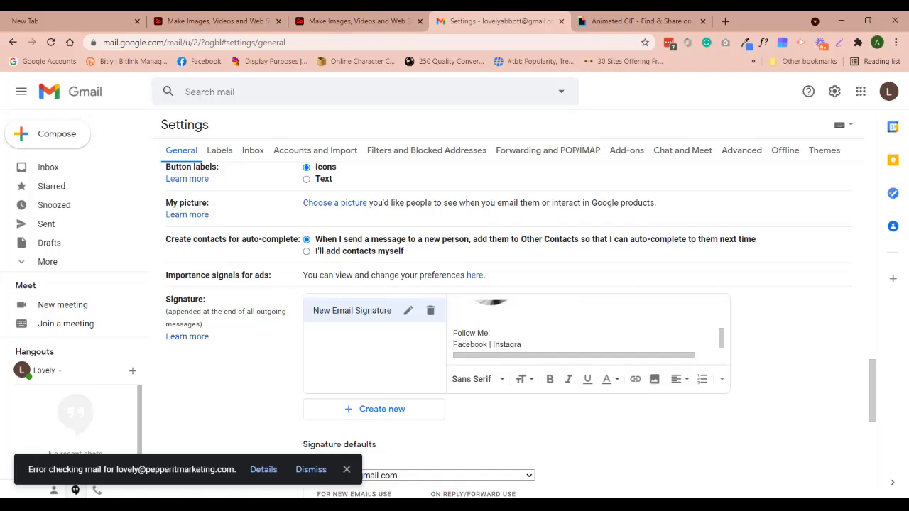
scroll(511, 330, "down", 1)
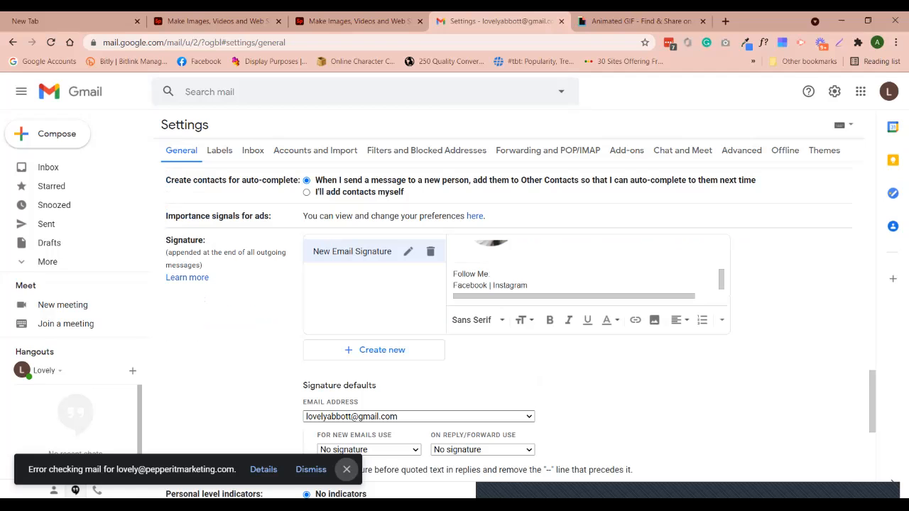
Make the 'Facebook | Instagram' line bold italic and the 'Follow Me:' line bold
left_click(347, 470)
mouse_move(528, 286)
left_mouse_down()
mouse_move(453, 285)
mouse_move(490, 273)
mouse_move(453, 273)
left_mouse_up()
left_click(568, 320)
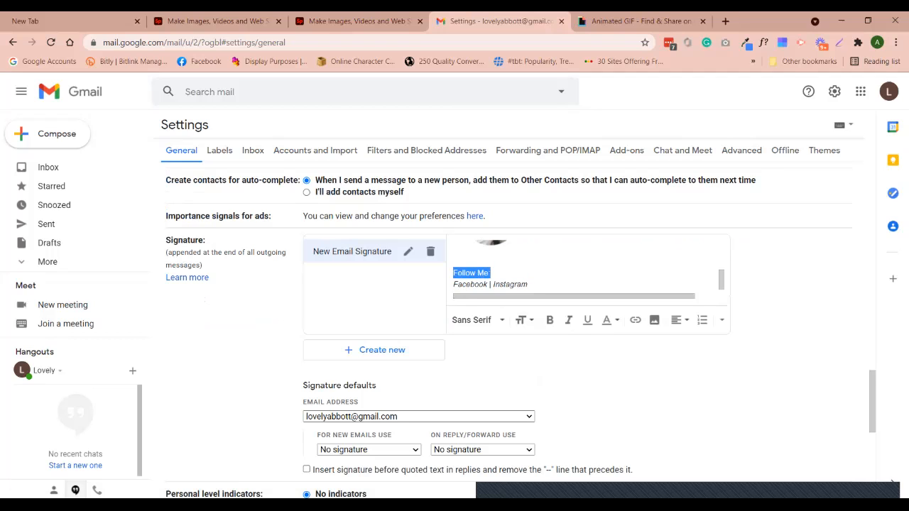
left_click(550, 320)
left_click_drag(528, 285, 453, 273)
left_click(550, 319)
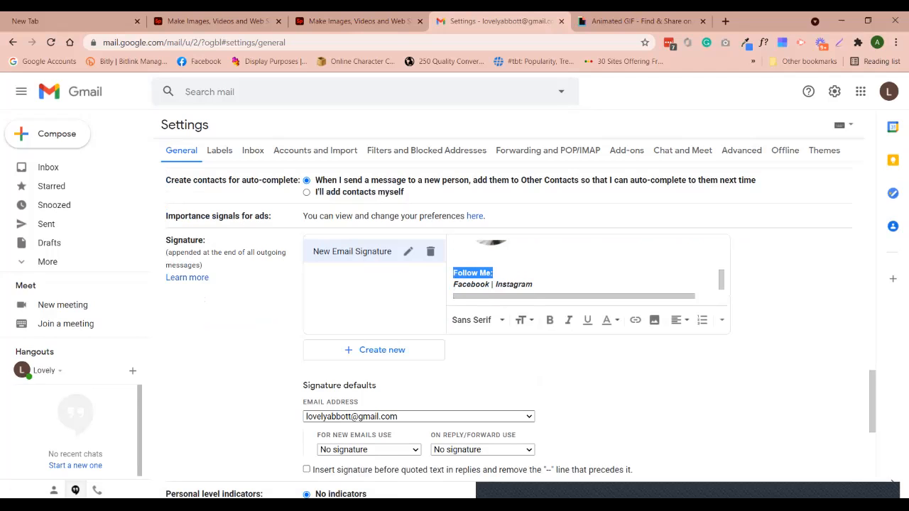
Colour the 'Follow Me:' line magenta
left_click(610, 319)
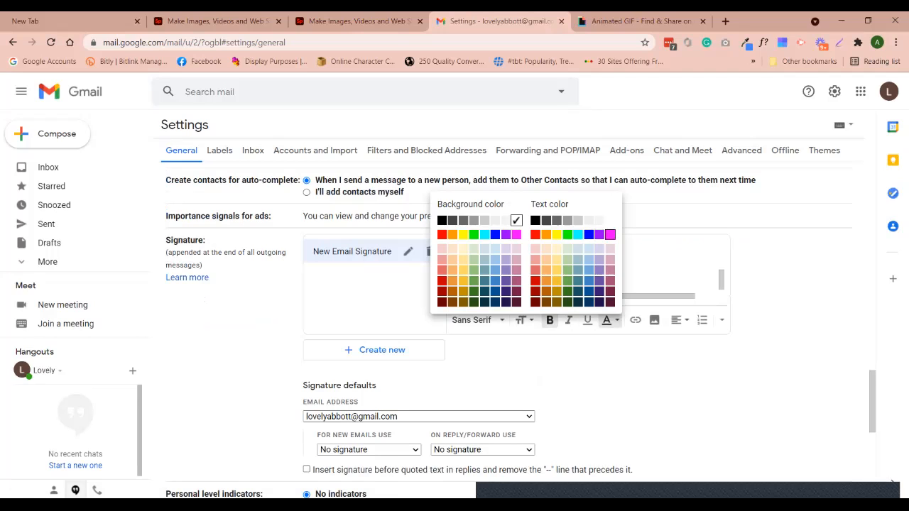
left_click(610, 234)
left_click(554, 285)
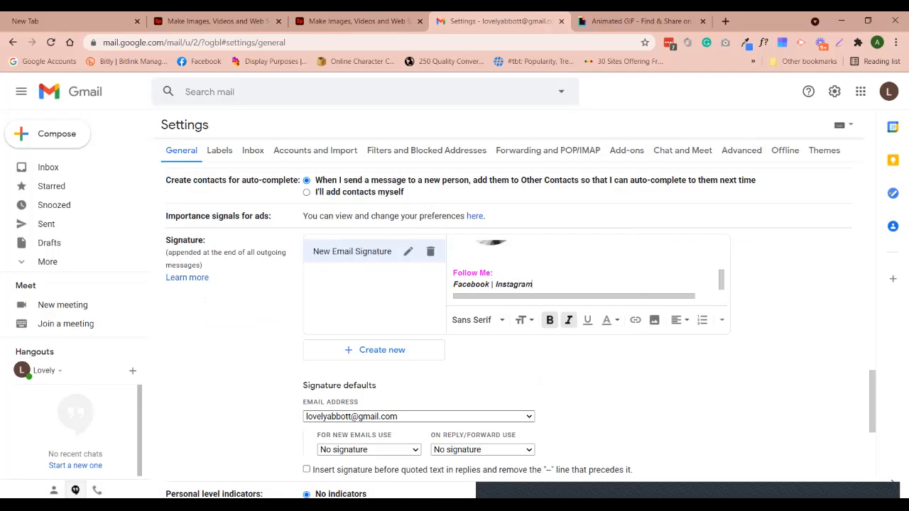
Start adding a web link to the word 'Facebook', then cancel it without saving
left_click_drag(489, 284, 453, 284)
left_click(635, 319)
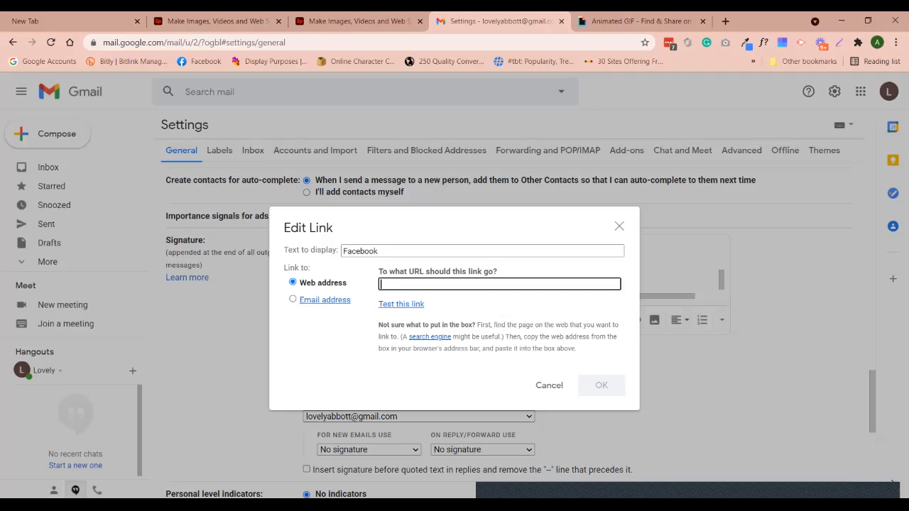
type("g")
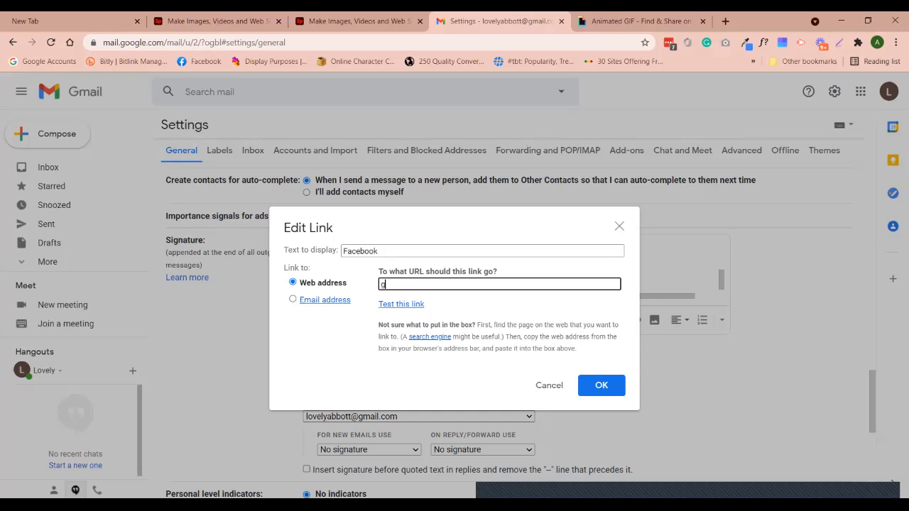
left_click(549, 385)
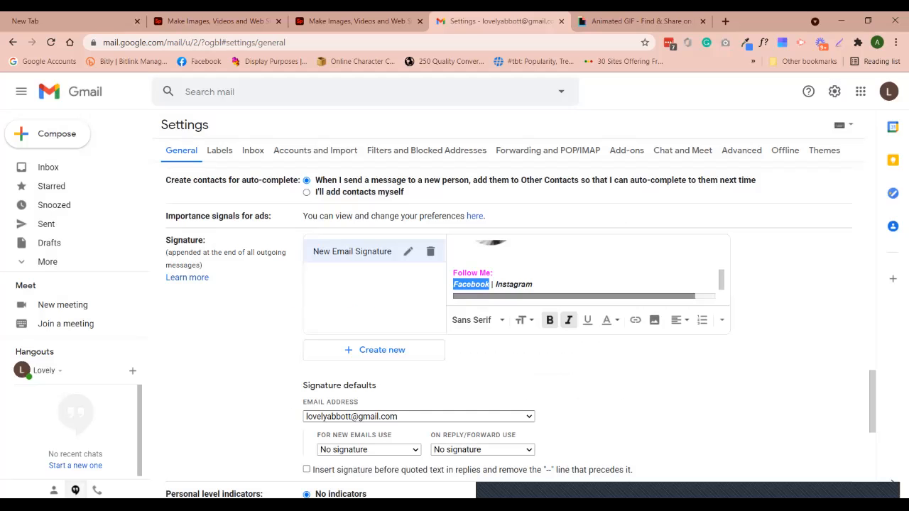
left_click(533, 285)
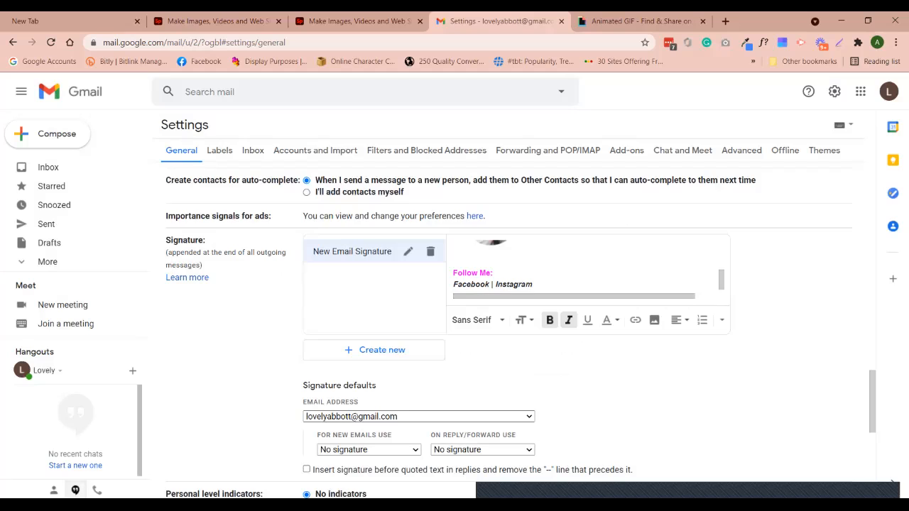
scroll(509, 320, "down", 2)
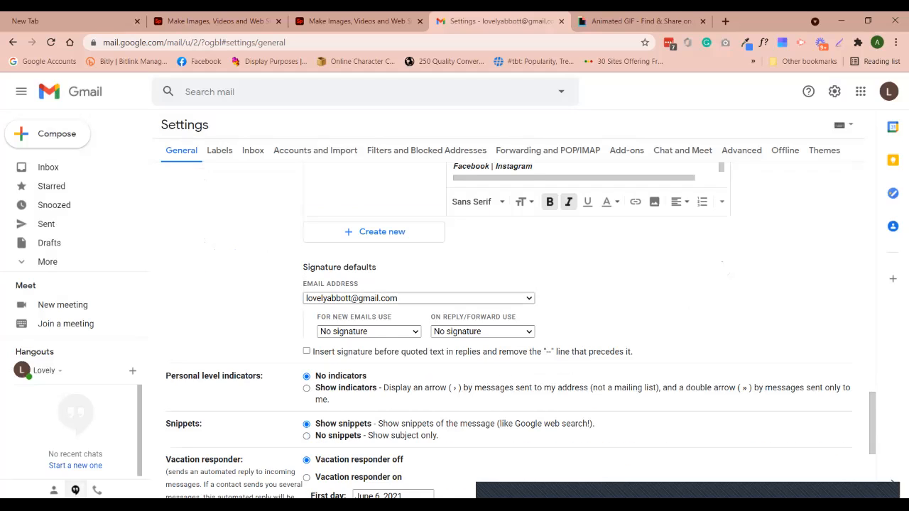
mouse_move(297, 268)
left_mouse_down()
mouse_move(342, 268)
mouse_move(393, 318)
mouse_move(425, 331)
mouse_move(538, 331)
left_mouse_up()
Choose 'New Email Signature' for new emails and for replies/forwards, then save the changes
left_click(427, 331)
left_click(551, 328)
left_click(370, 332)
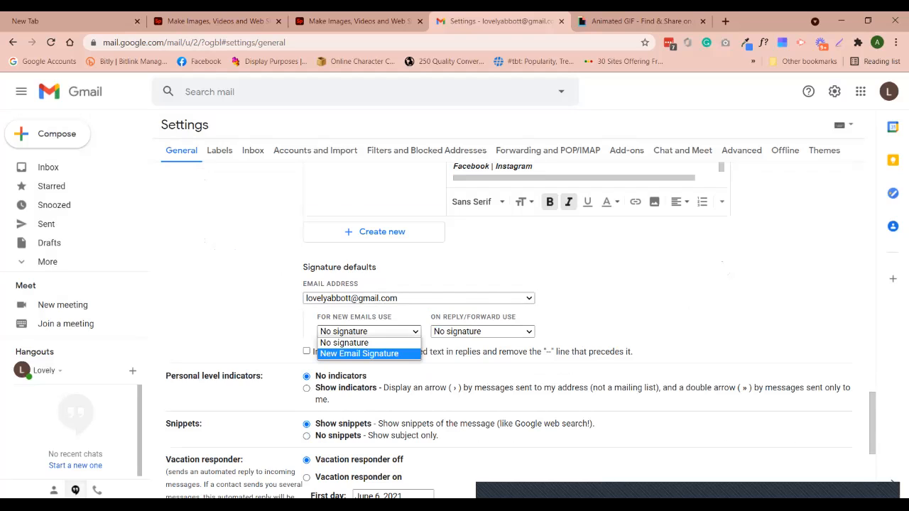
left_click(359, 354)
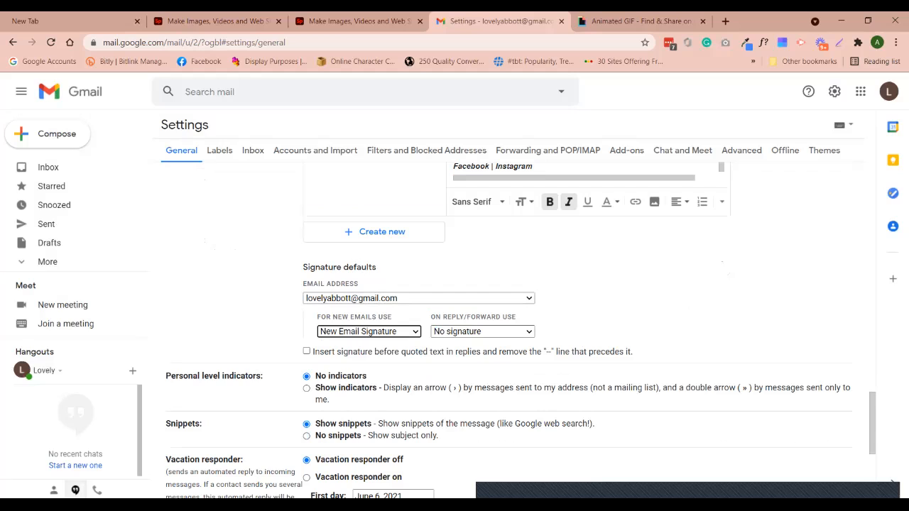
left_click(483, 331)
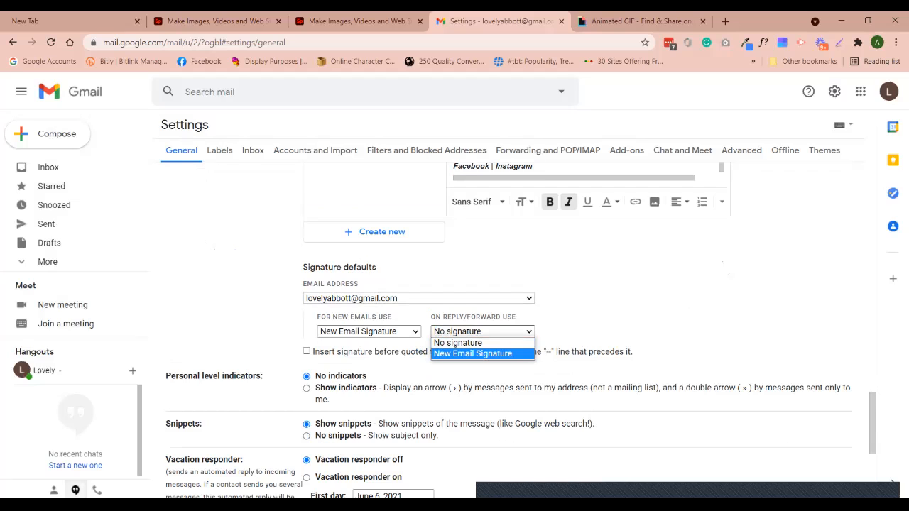
left_click(483, 353)
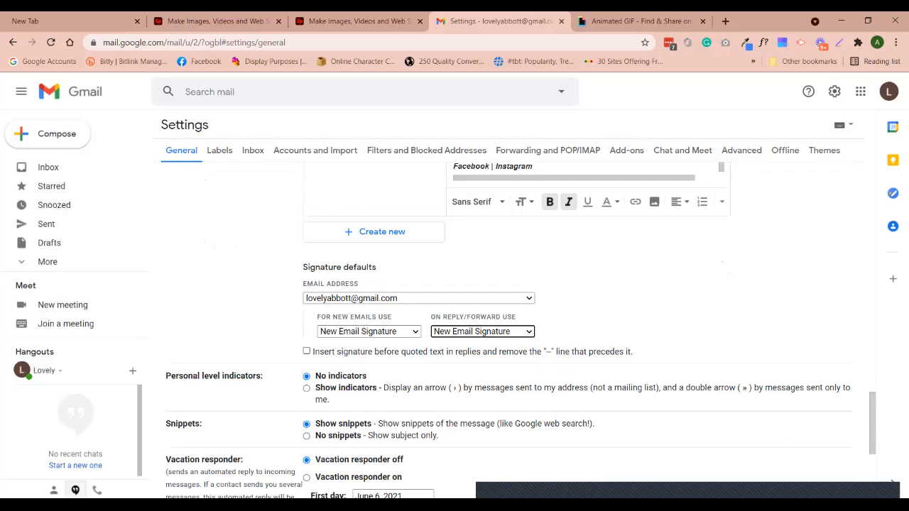
scroll(508, 320, "down", 3)
left_click(489, 439)
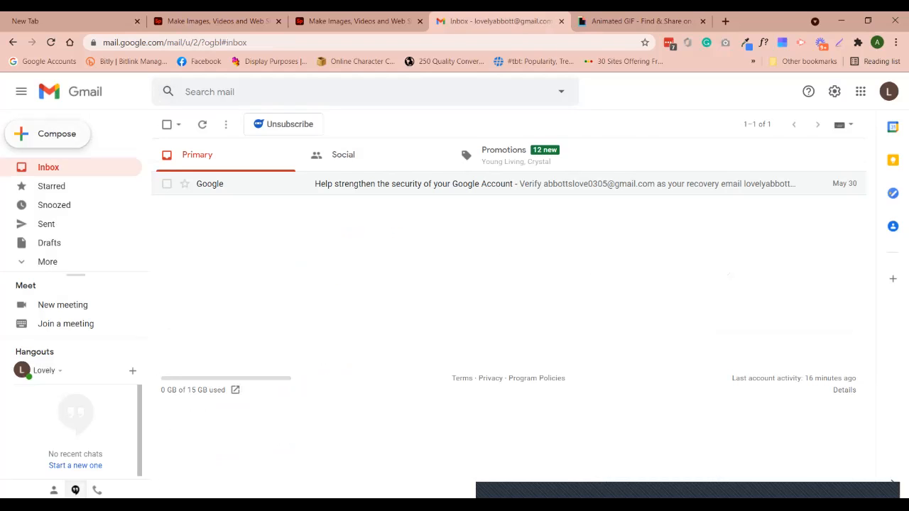
Compose a new message to preview the animated signature in its body, then go to the GIPHY tab
left_click(49, 135)
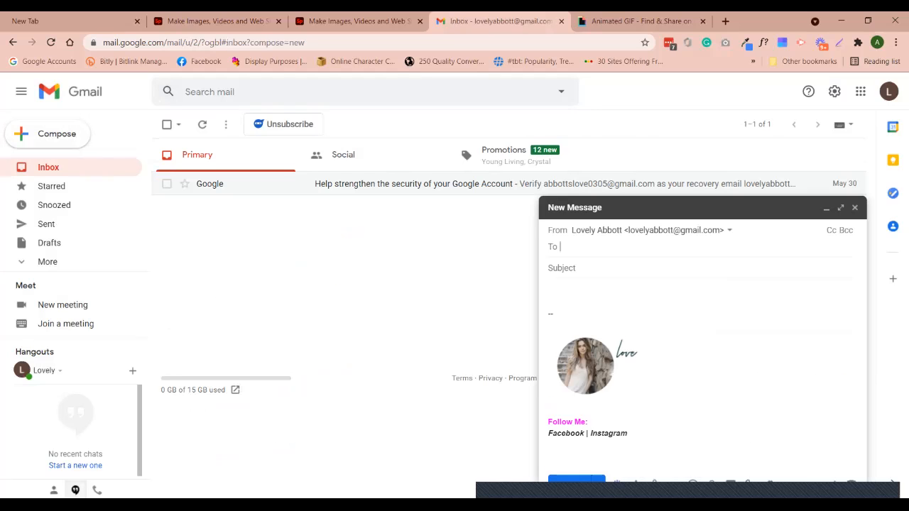
left_click(557, 296)
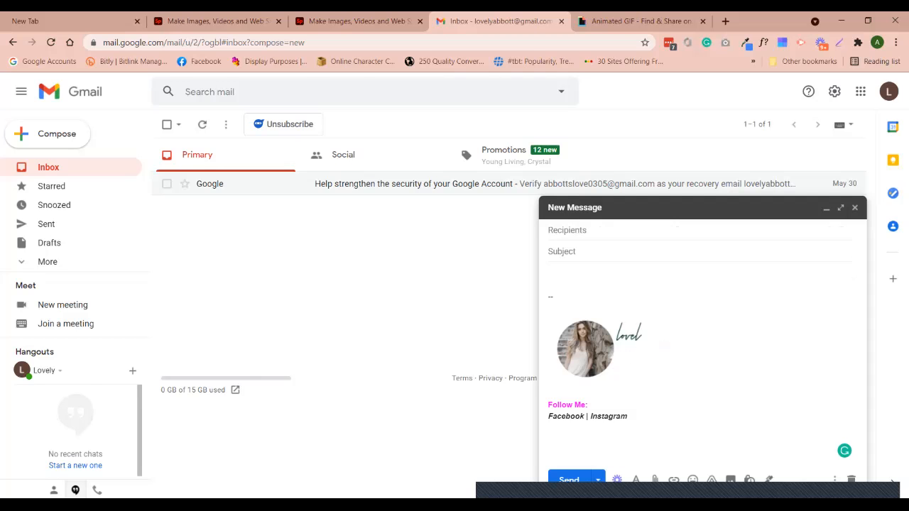
key("ctrl+Tab")
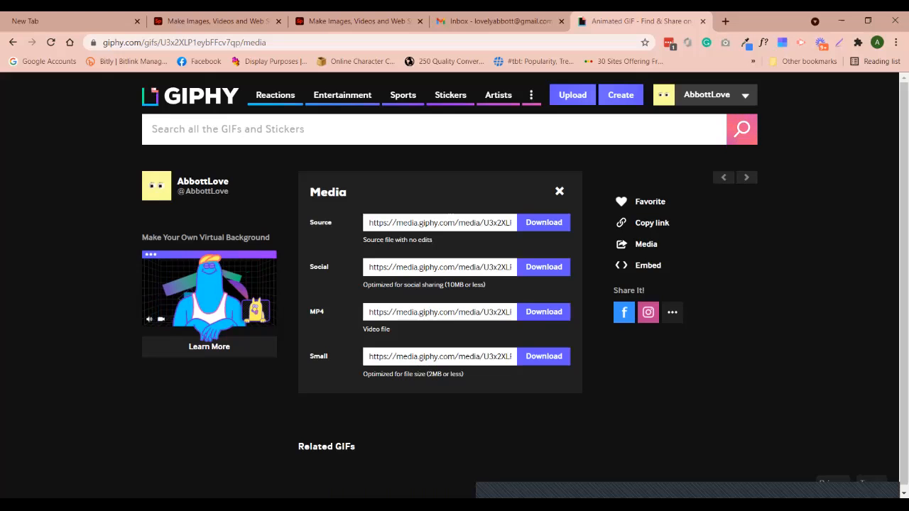
Close the Gmail New Message draft and return to the Spark Post banner tab
key("ctrl+Tab")
key("ctrl+Tab")
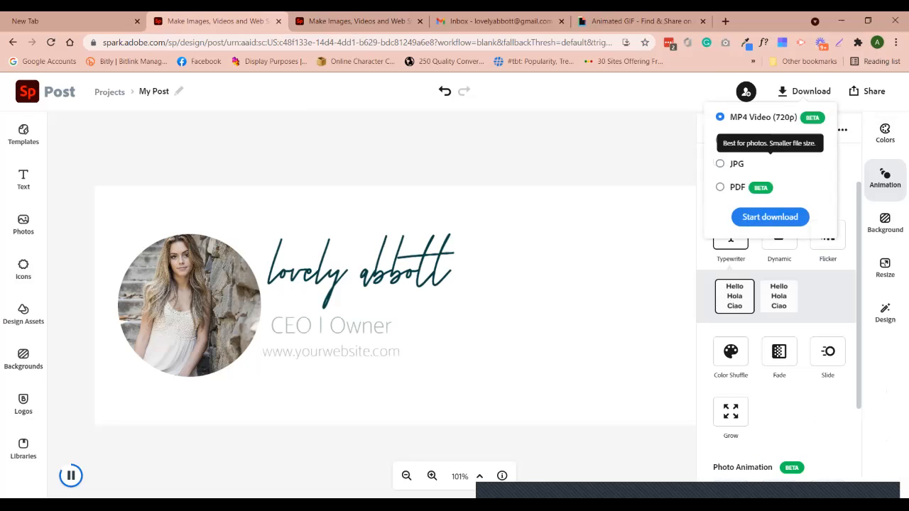
left_click(640, 21)
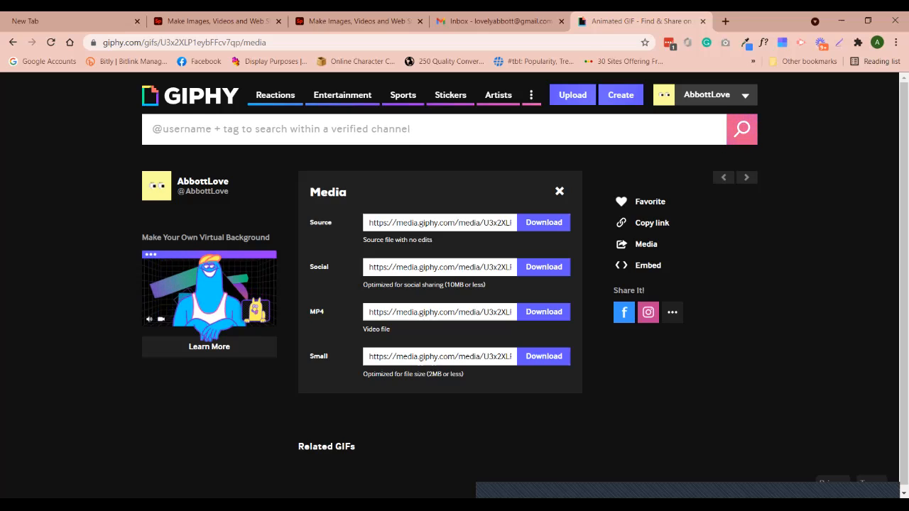
key("ctrl+shift+Tab")
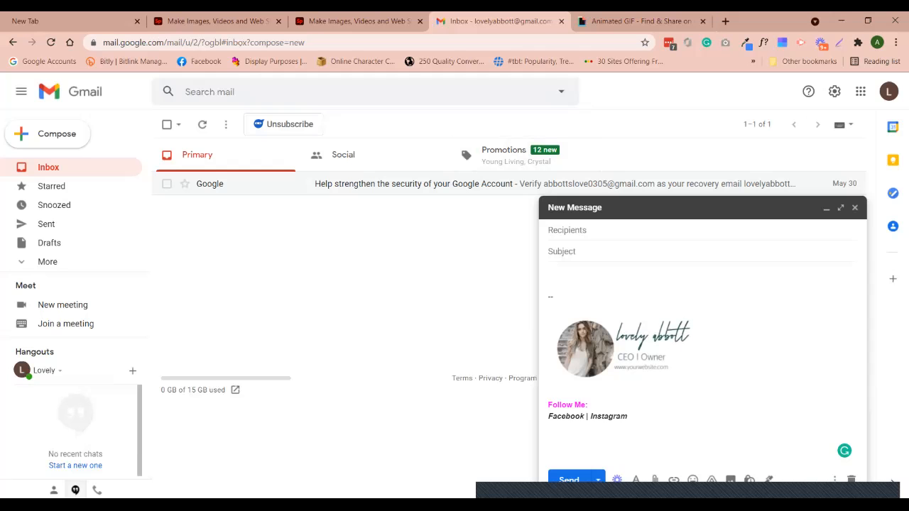
left_click(854, 207)
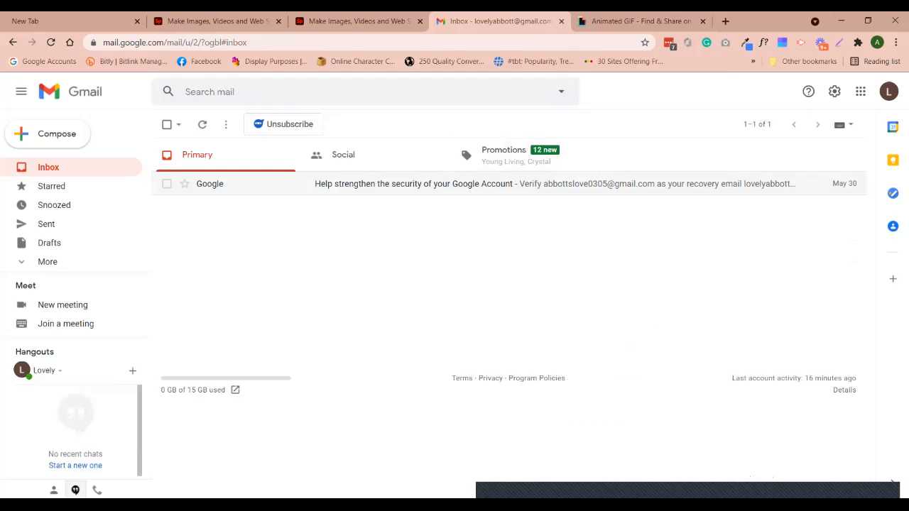
key("ctrl+shift+Tab")
key("ctrl+shift+Tab")
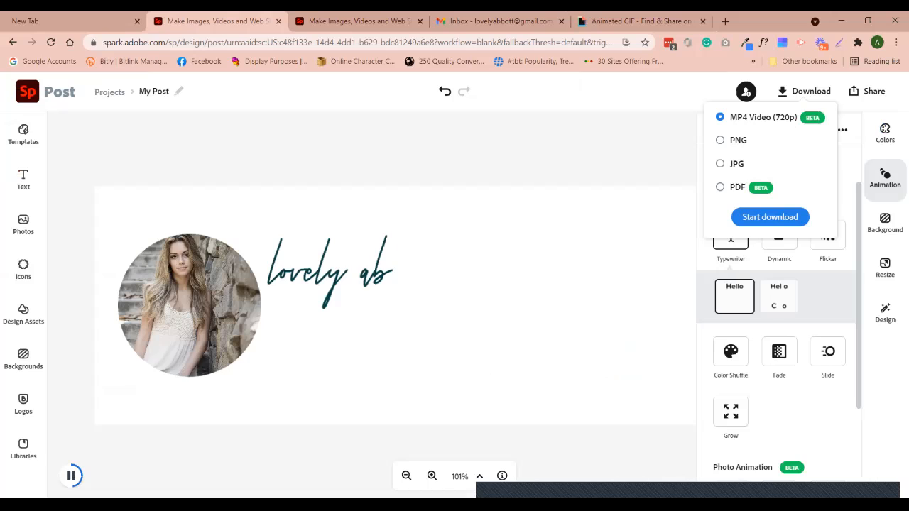